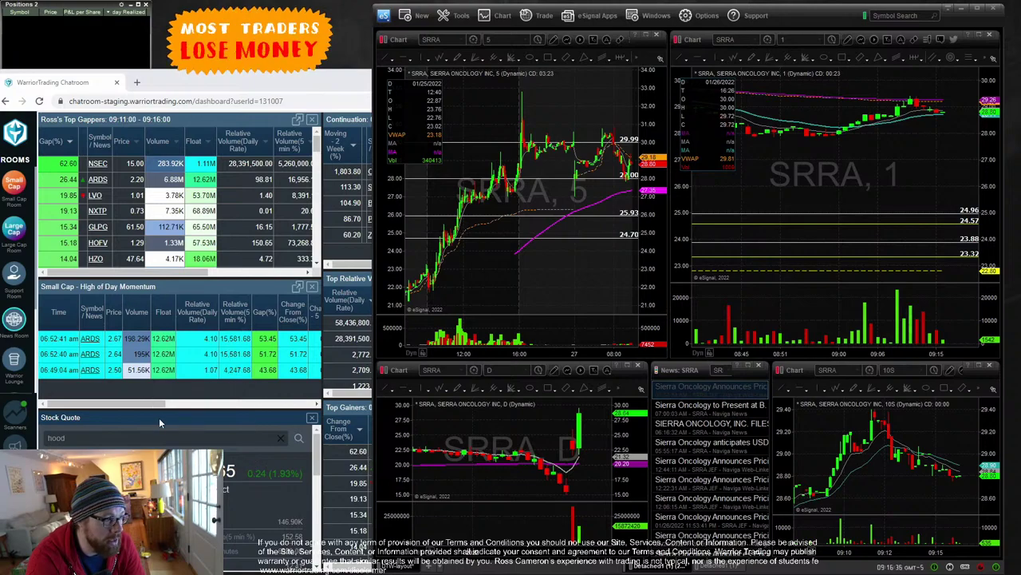
- Load NSEC into the linked charts and read its VR Insurance acquisition news article
left_click(541, 289)
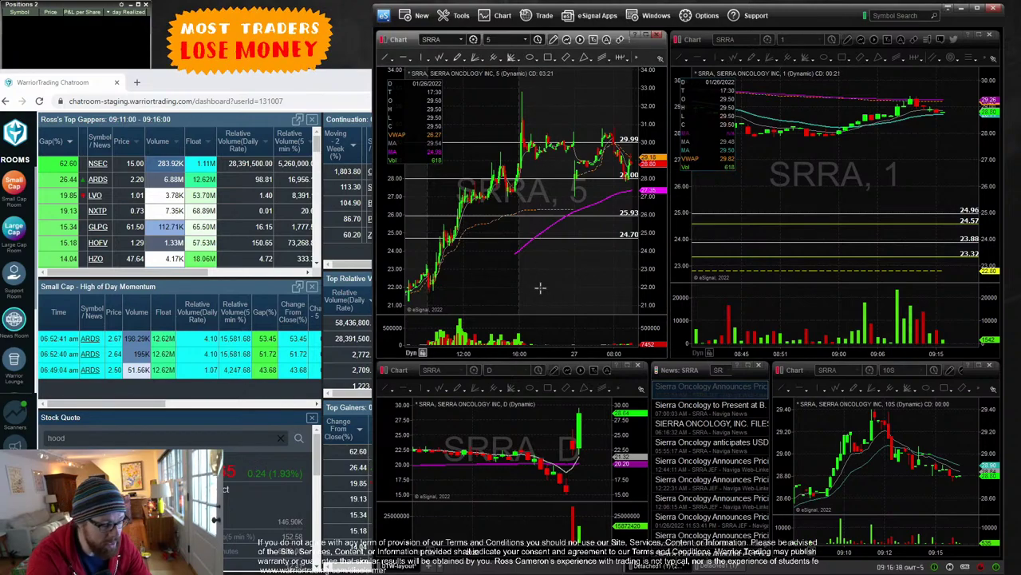
type("NSEC")
key("Return")
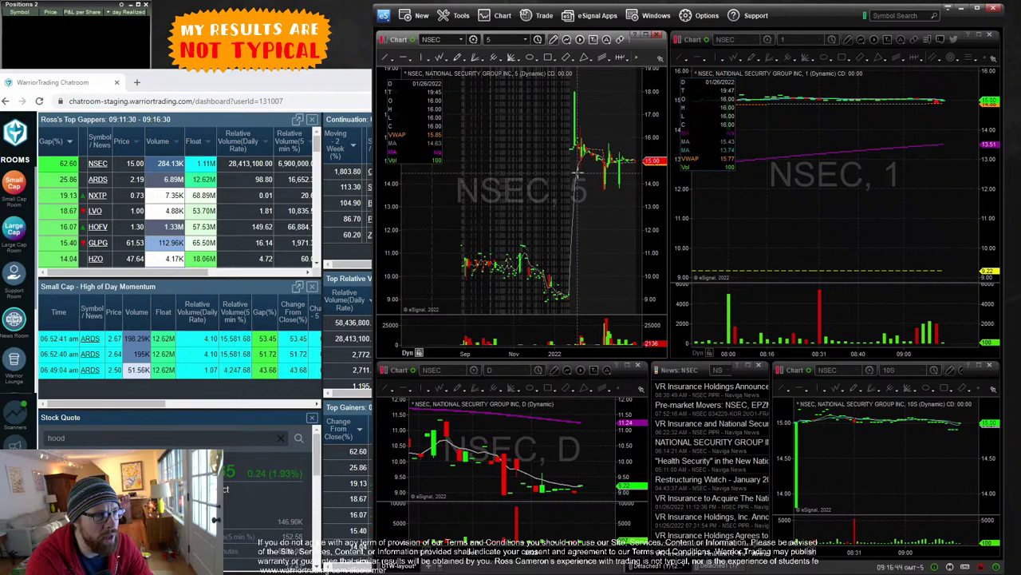
double_click(702, 399)
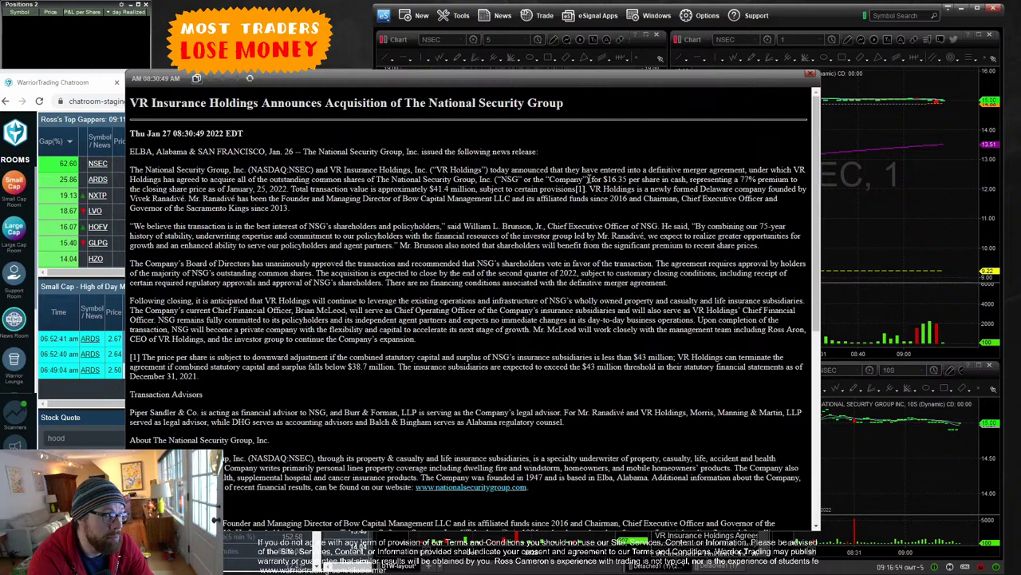
left_click(810, 73)
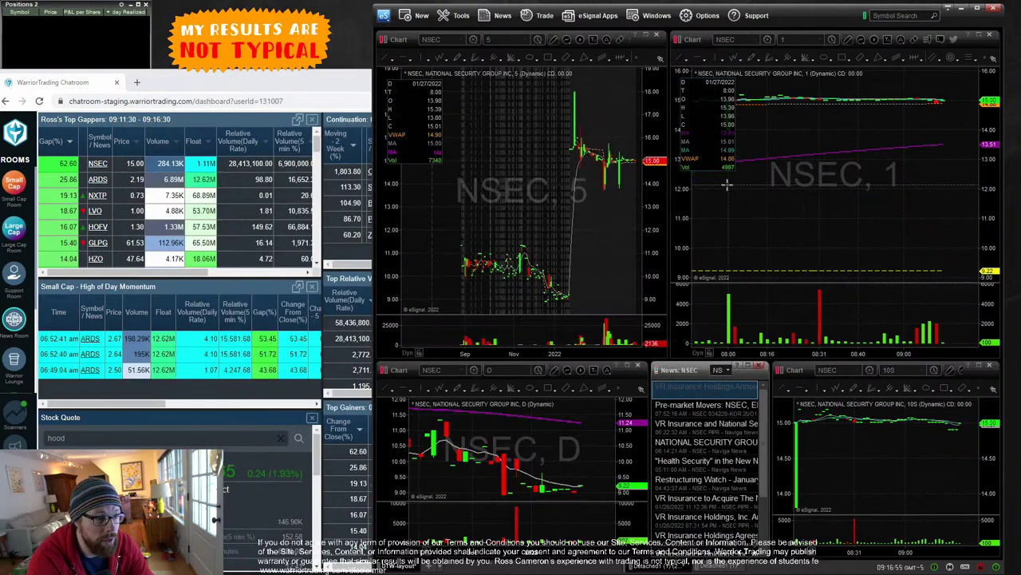
- Zoom the daily NSEC chart out to review its long-term history, then back in
left_click(519, 524)
scroll(511, 502, "down", 6)
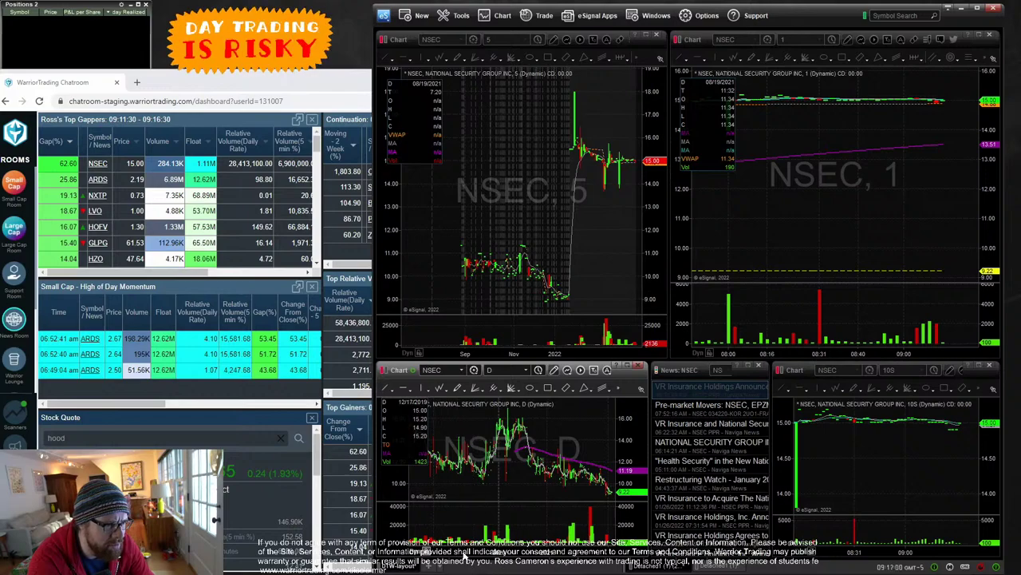
scroll(467, 551, "down", 4)
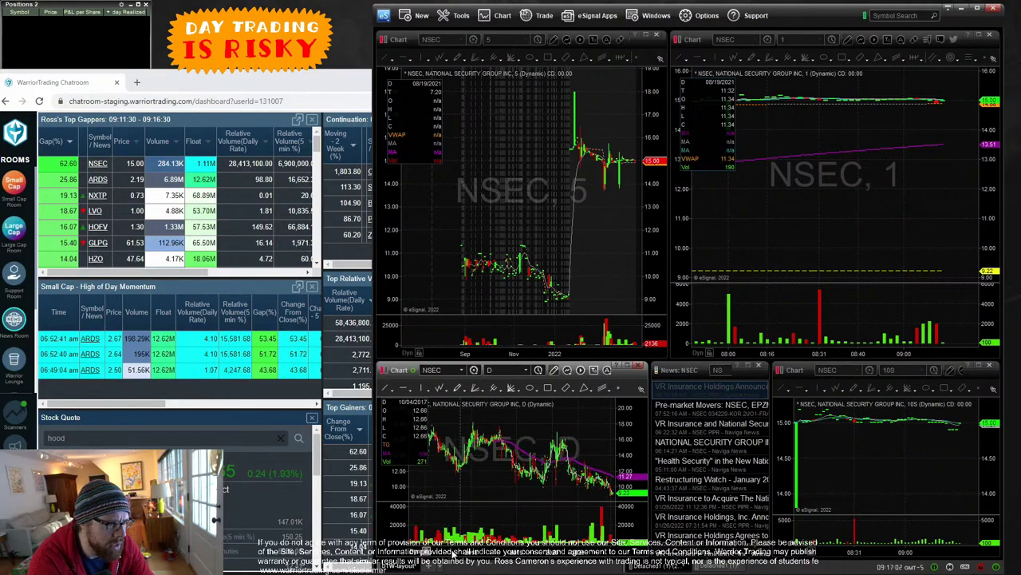
scroll(486, 546, "down", 5)
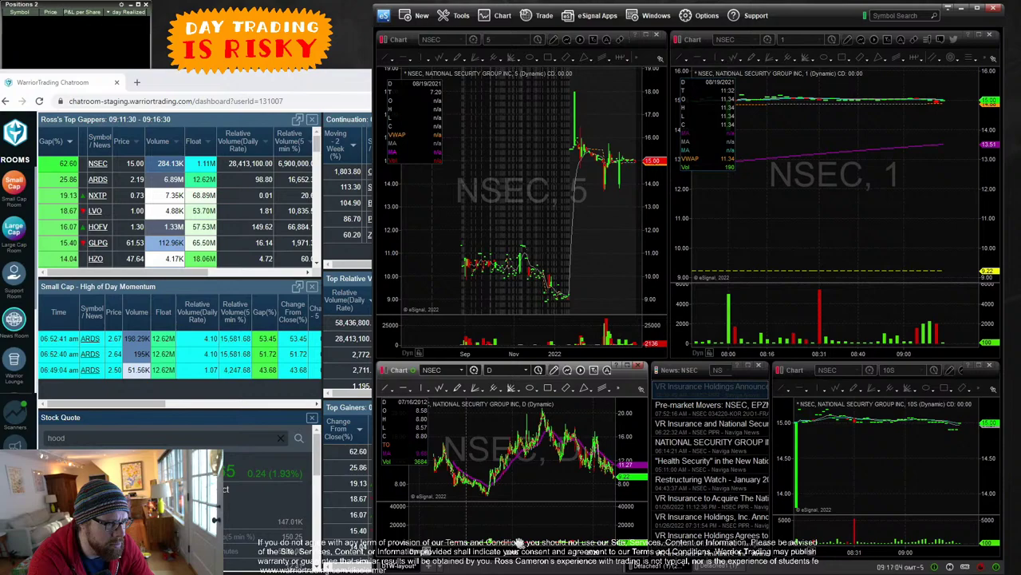
scroll(519, 541, "down", 4)
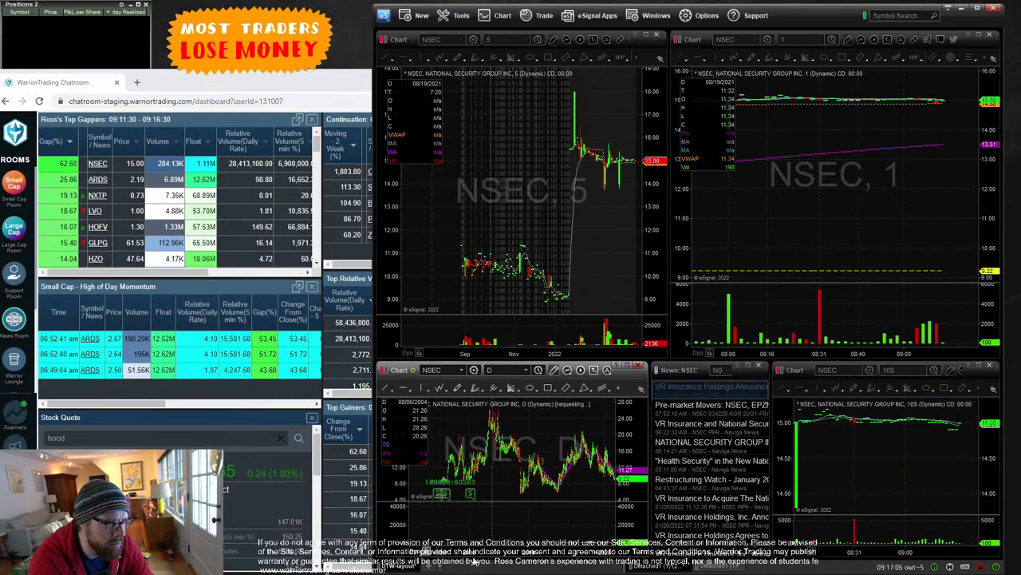
scroll(511, 519, "down", 5)
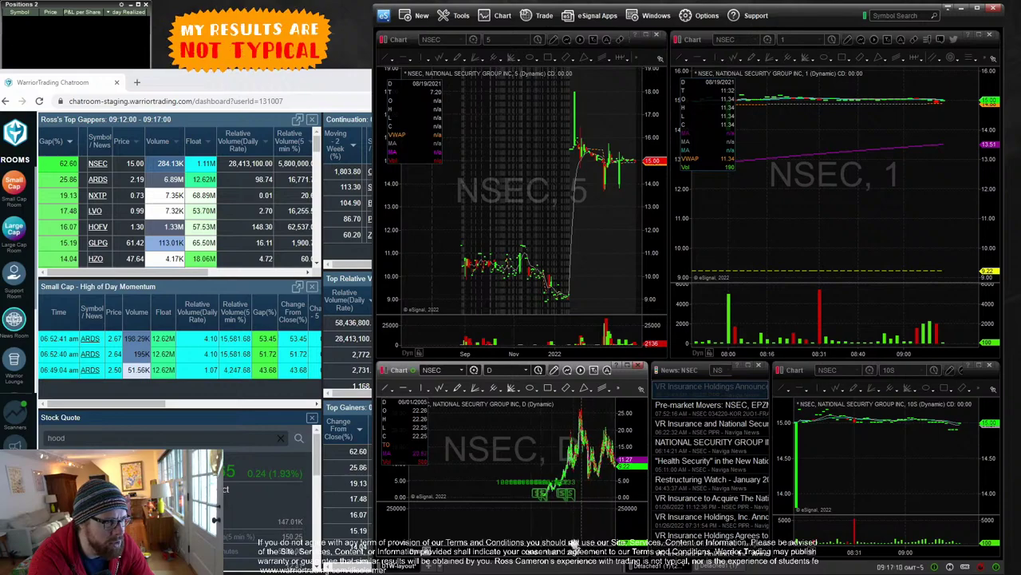
scroll(573, 542, "up", 8)
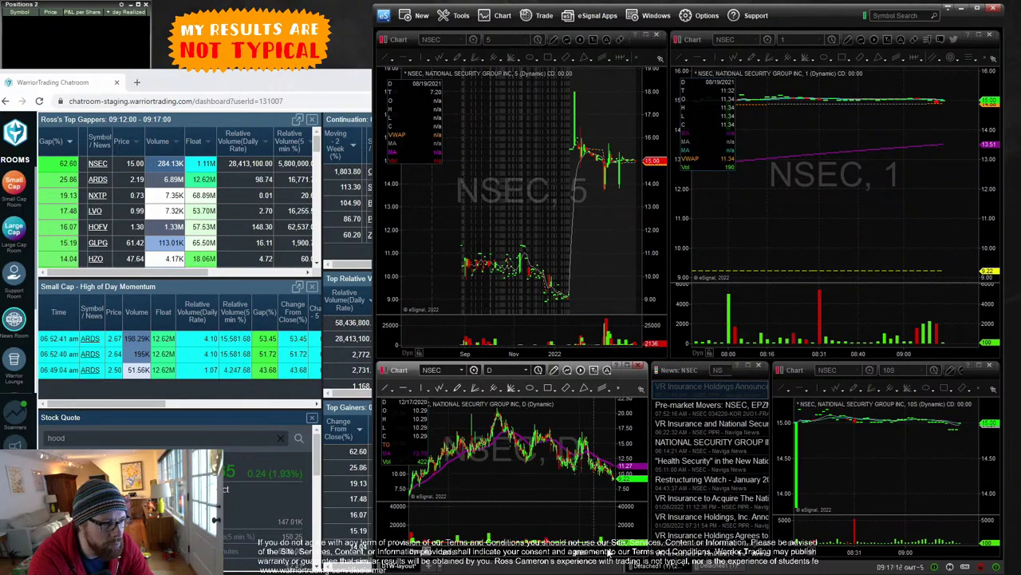
scroll(609, 551, "up", 4)
left_click(562, 194)
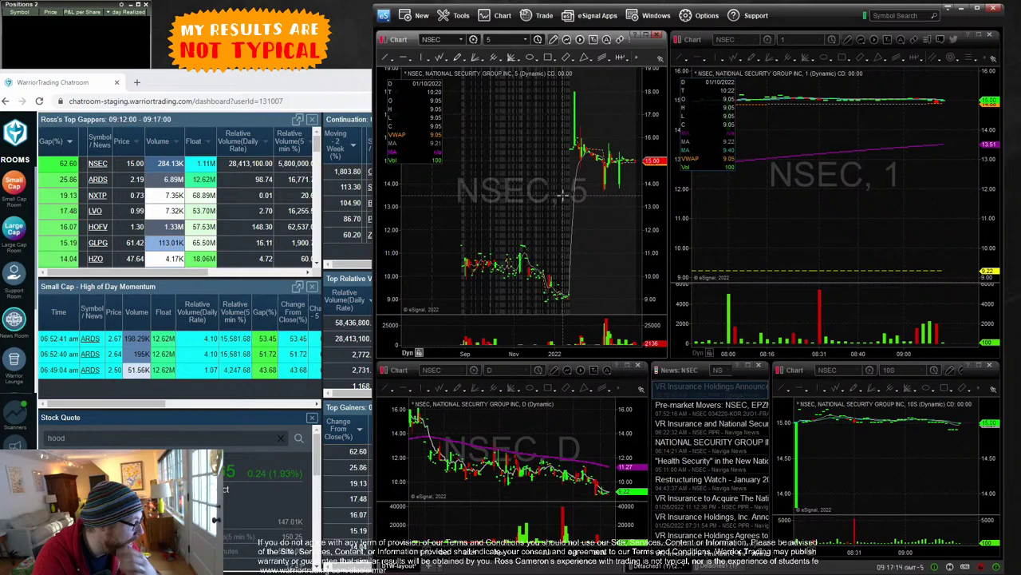
- Load ARDS into the linked charts and view its Level 2 quotes over the gappers list
type("A")
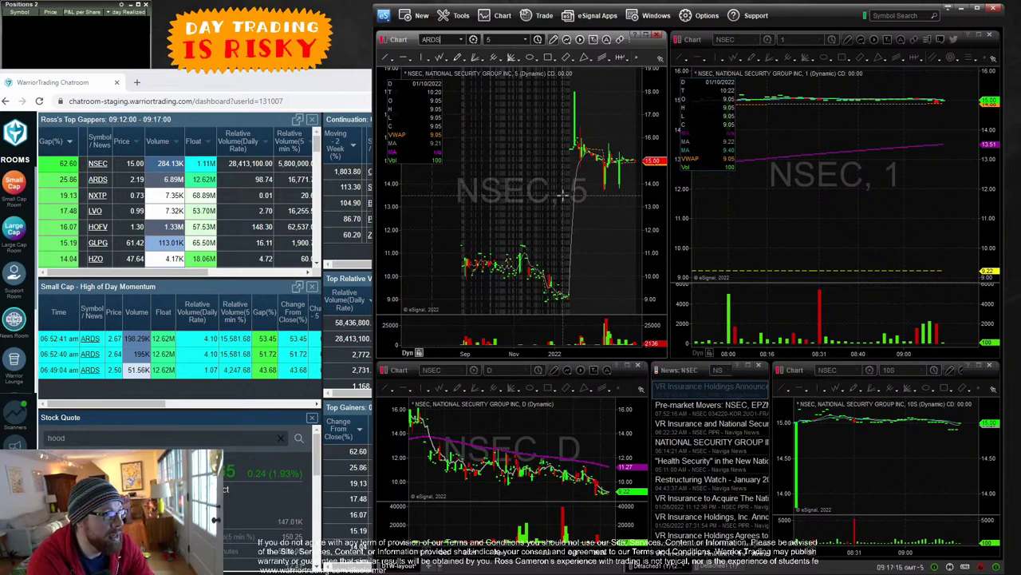
type("RDS")
key("Return")
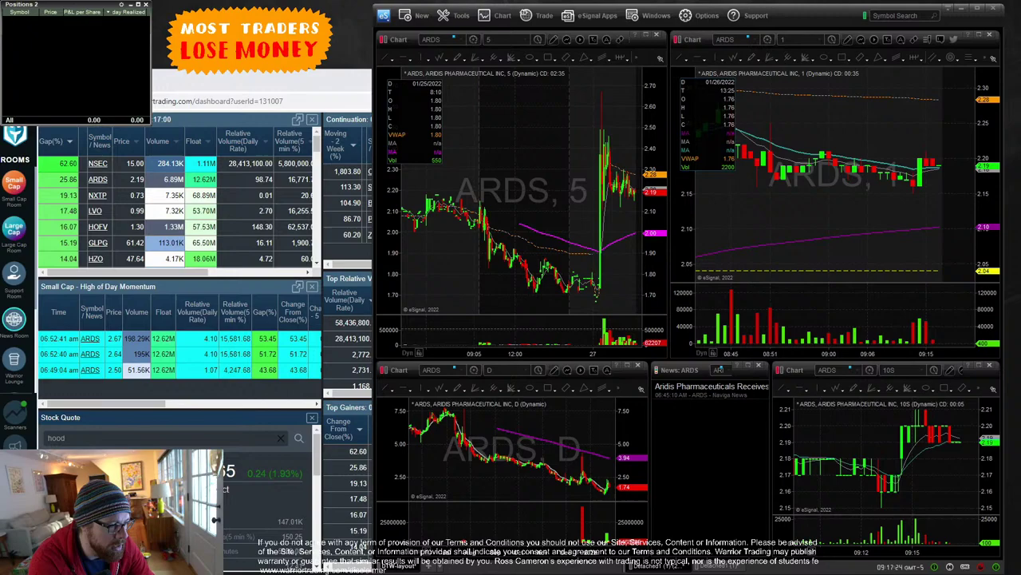
left_click_drag(74, 359, 152, 260)
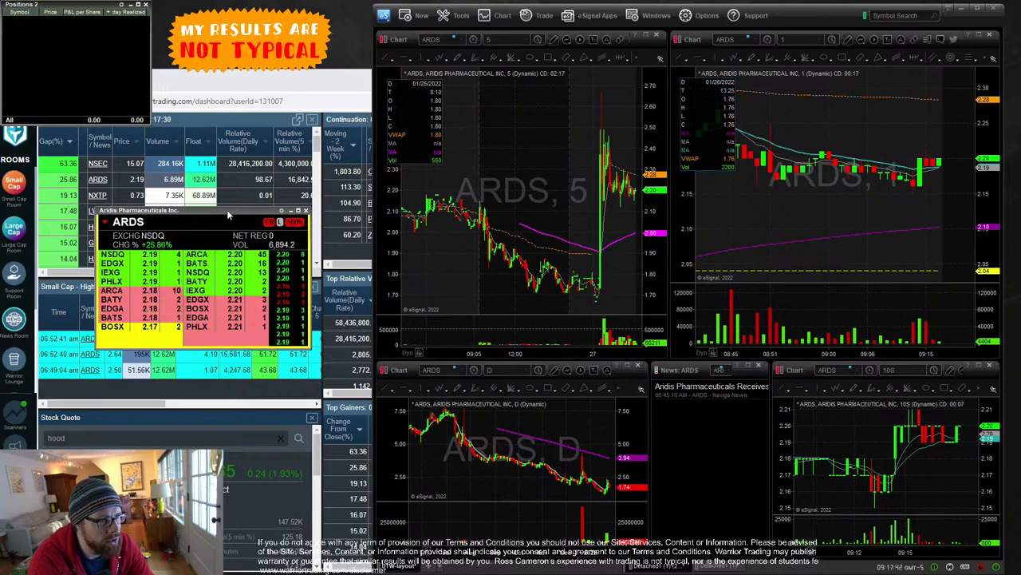
- Move the ARDS Level 2 window aside and bring the Warrior Trading Chatroom scanners forward
left_click_drag(227, 209, 455, 568)
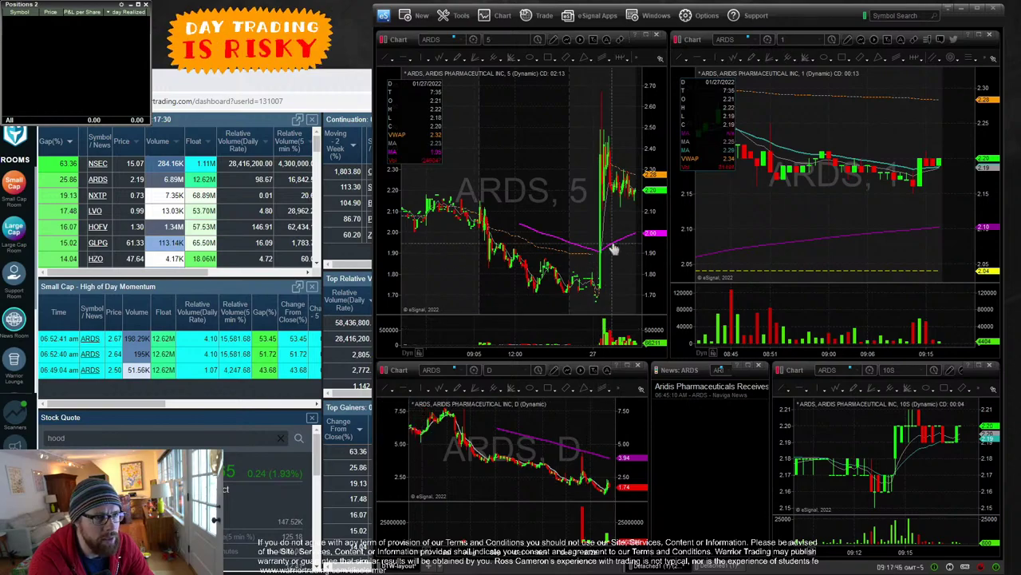
scroll(571, 312, "up", 2)
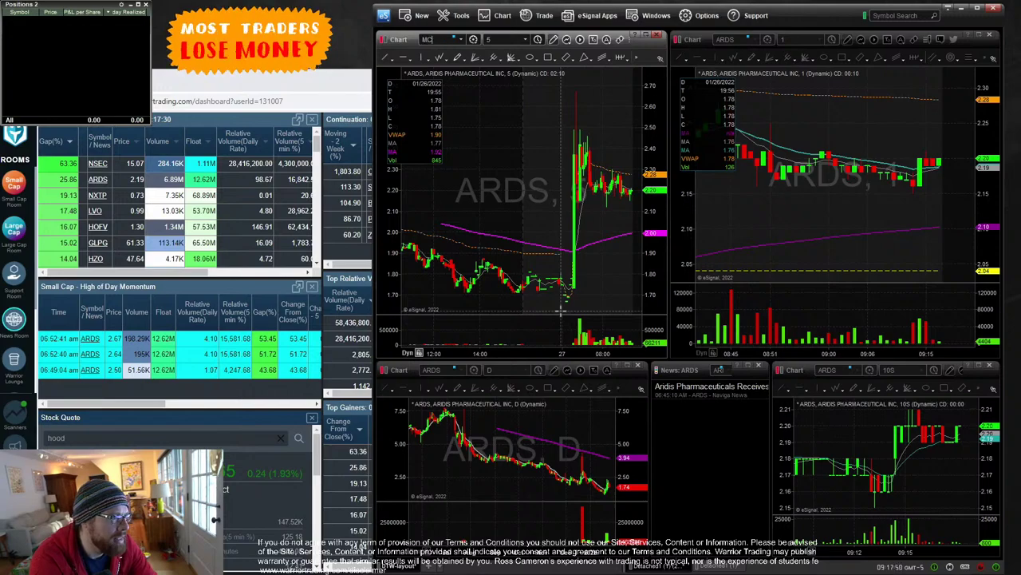
left_click(131, 194)
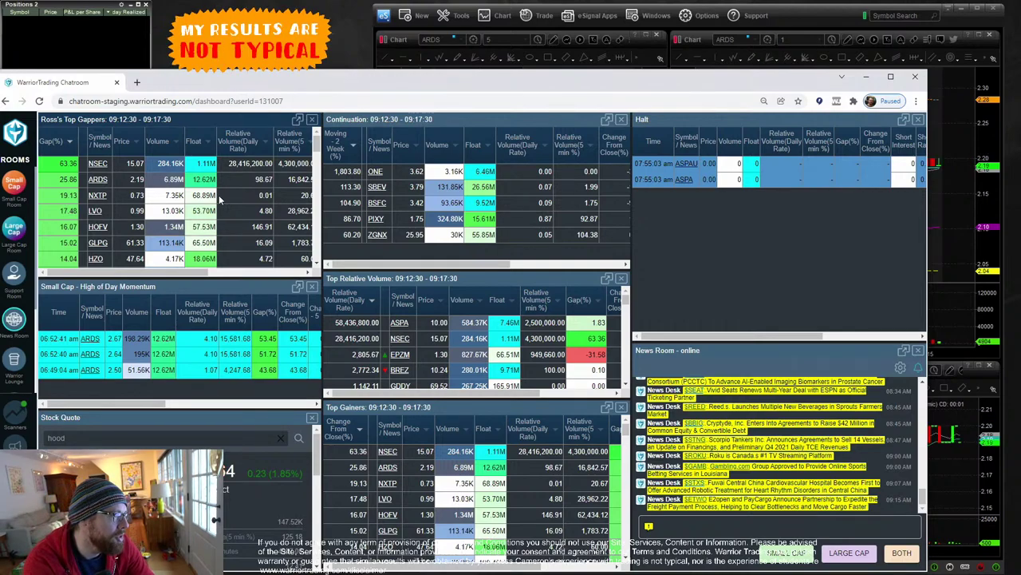
- Scan the gap lists, noting NXTP's gap, price and float and KERN's 1.53 price
left_click_drag(212, 195, 73, 196)
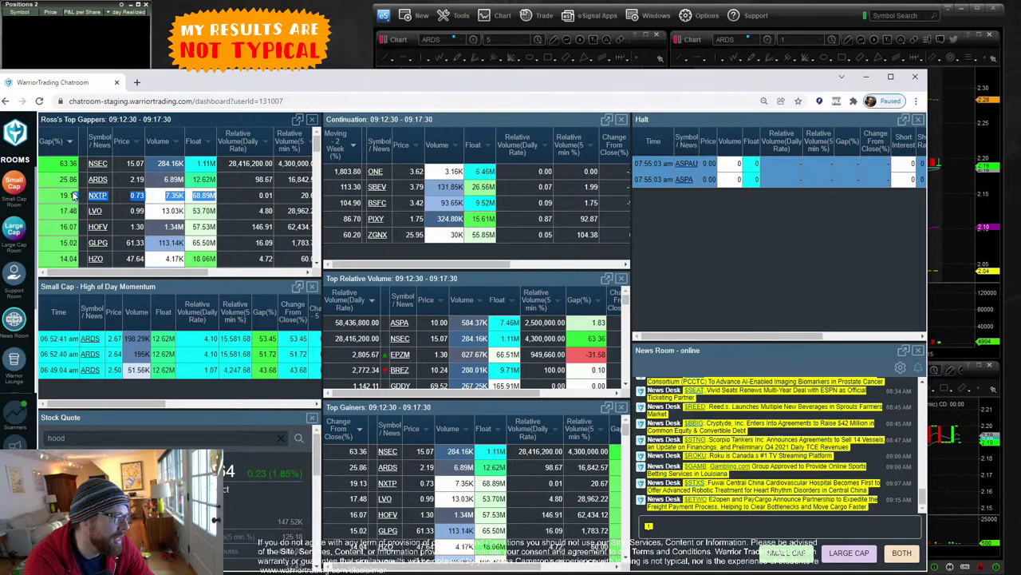
left_click(134, 212)
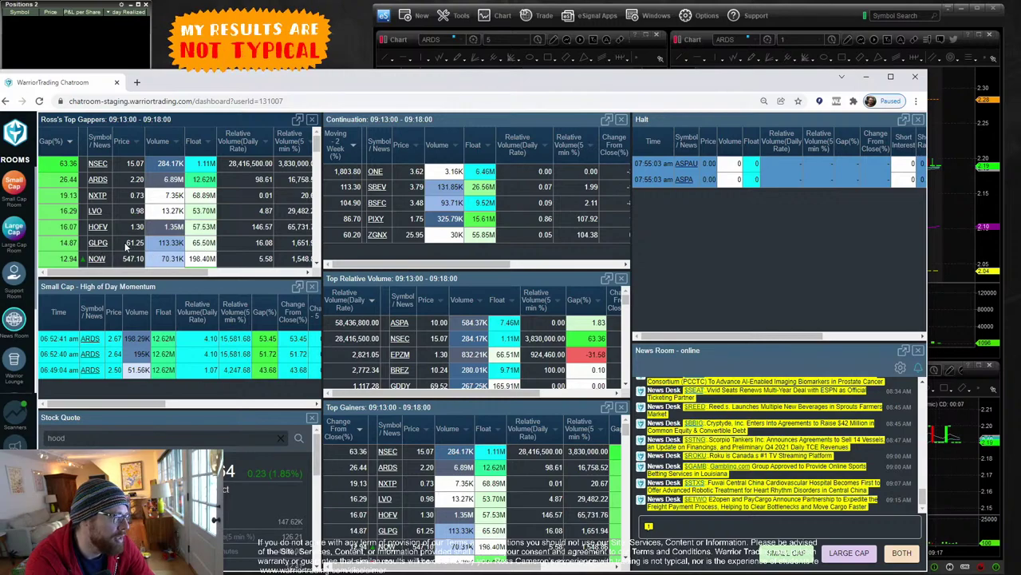
scroll(125, 243, "down", 1)
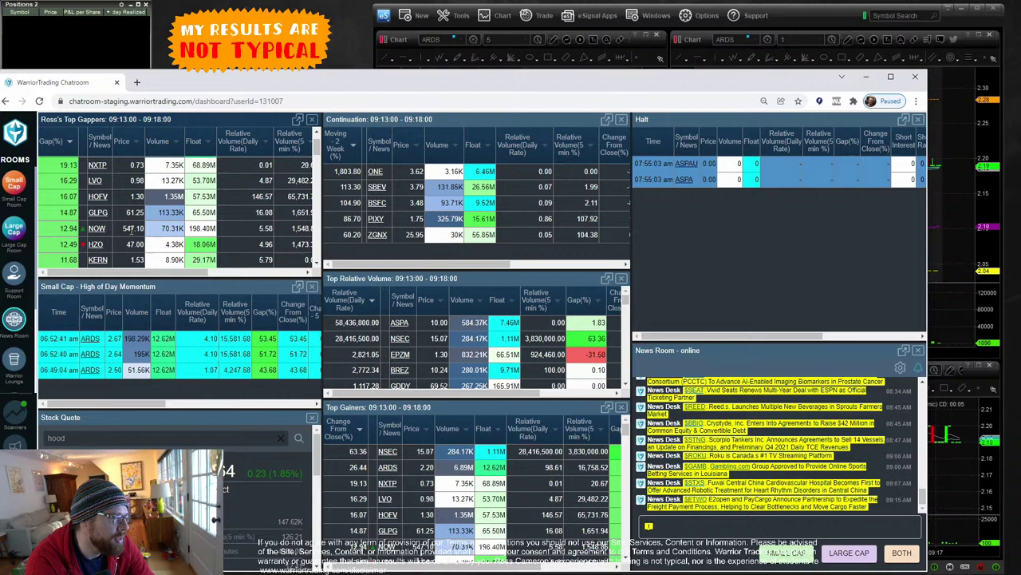
scroll(216, 229, "down", 1)
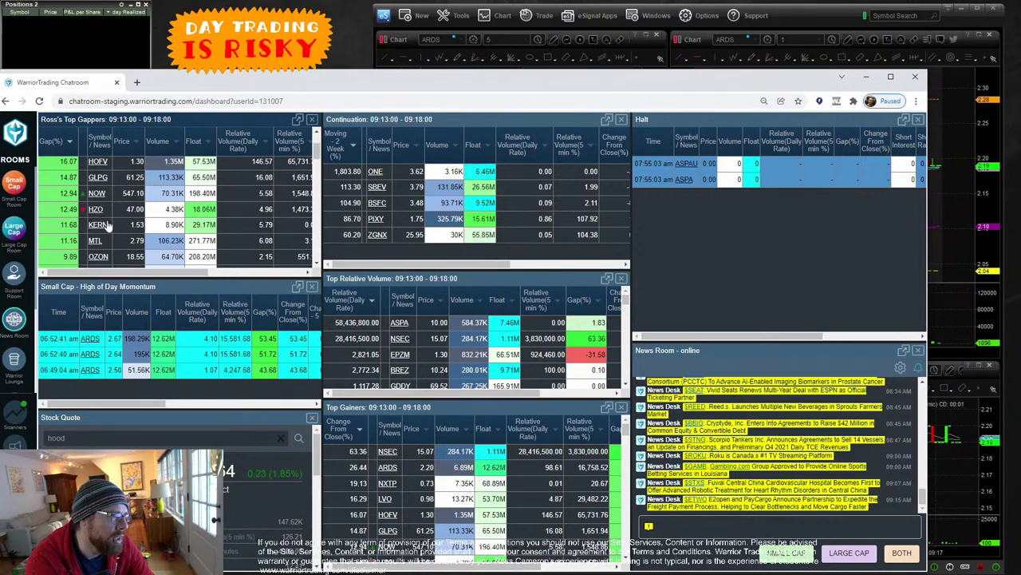
left_click_drag(122, 229, 156, 233)
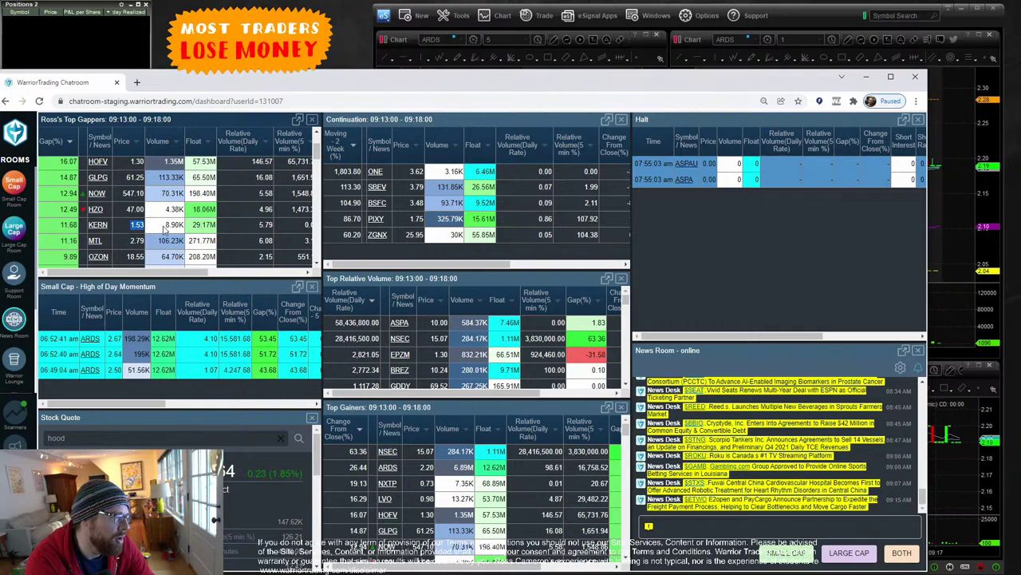
scroll(168, 226, "down", 1)
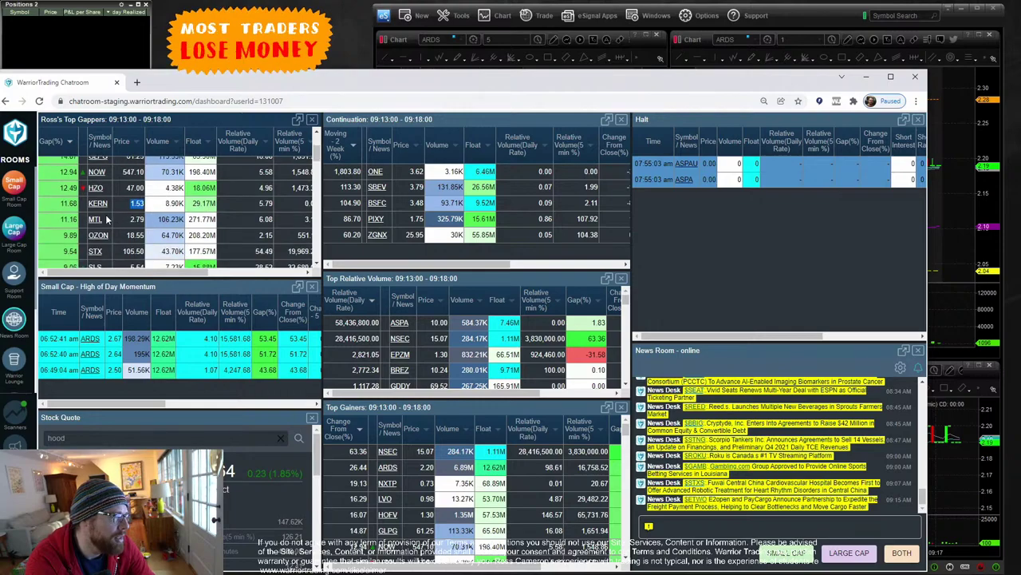
scroll(76, 231, "down", 5)
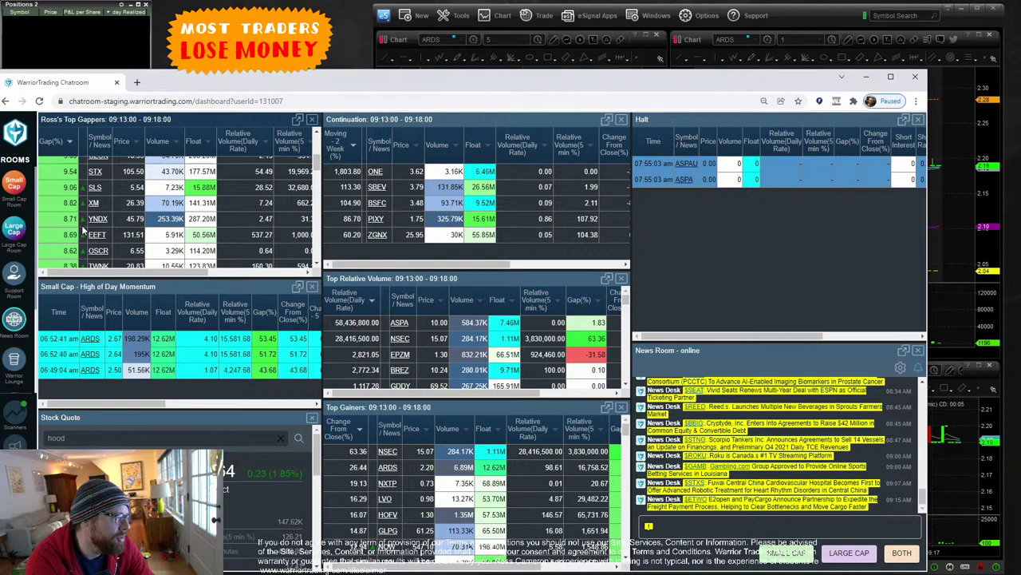
scroll(82, 230, "down", 5)
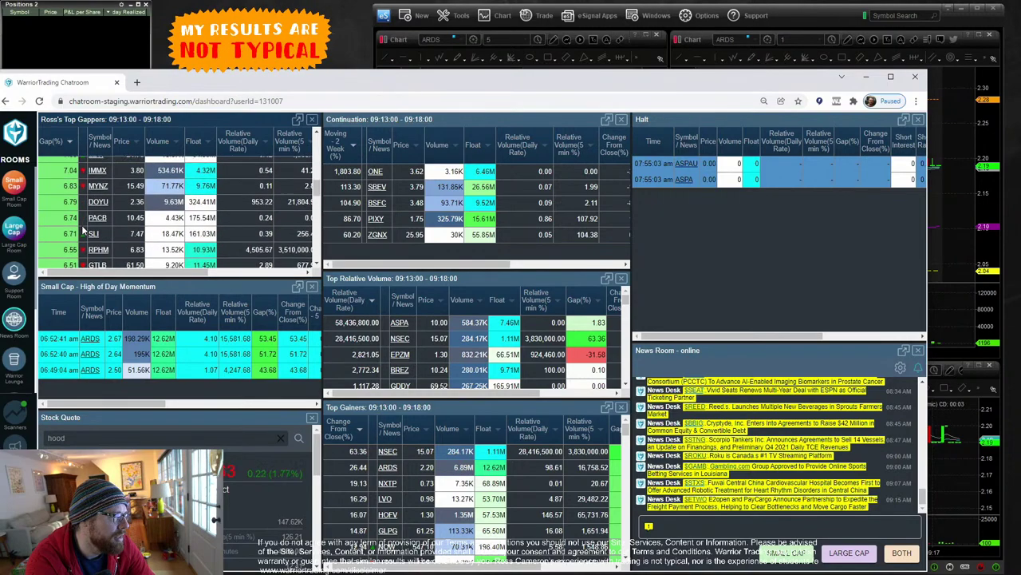
scroll(82, 226, "down", 5)
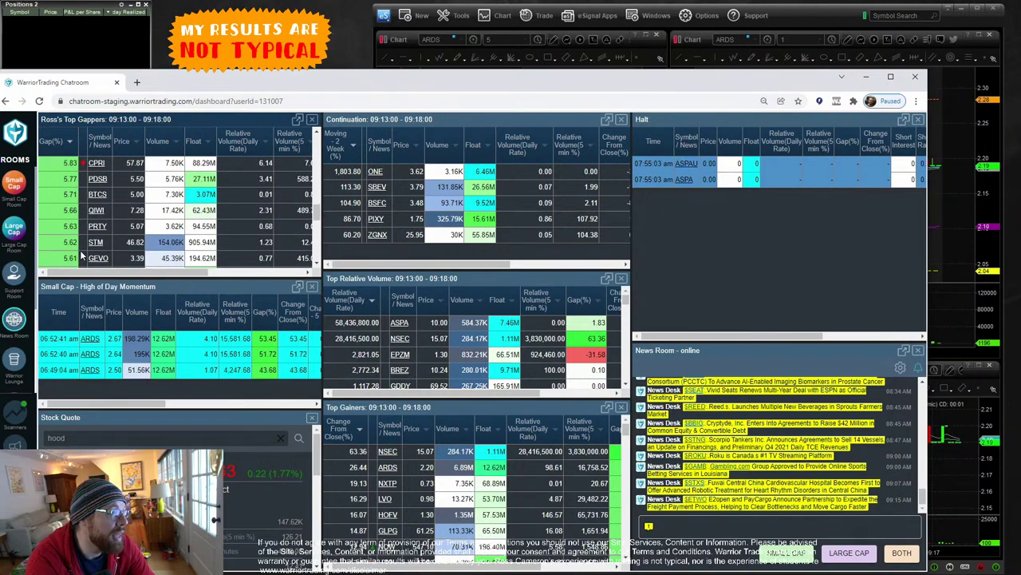
- Sort Ross's Top Gappers by volume, highest first, and return to the eSignal ARDS charts
scroll(80, 254, "up", 15)
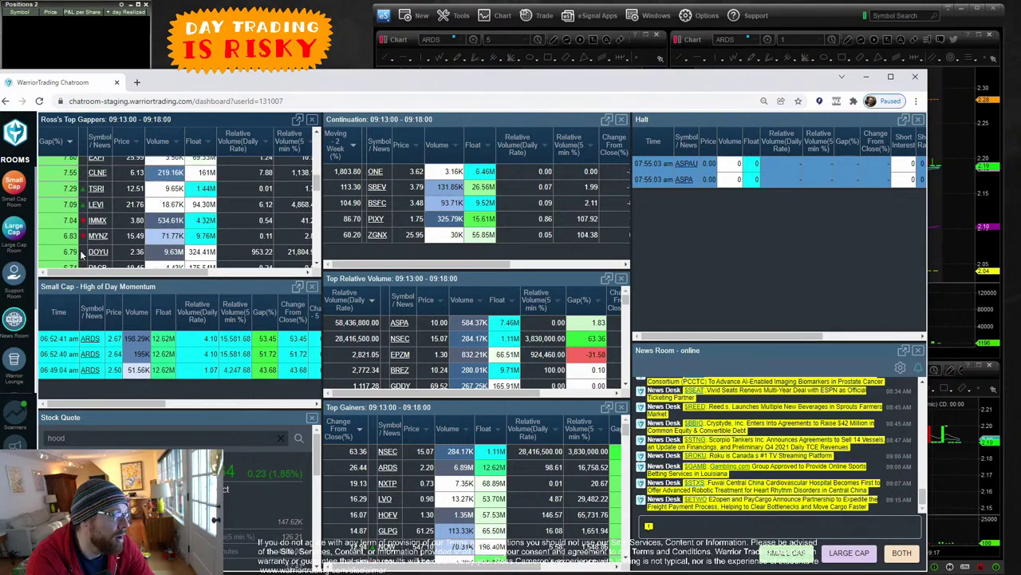
left_click(170, 142)
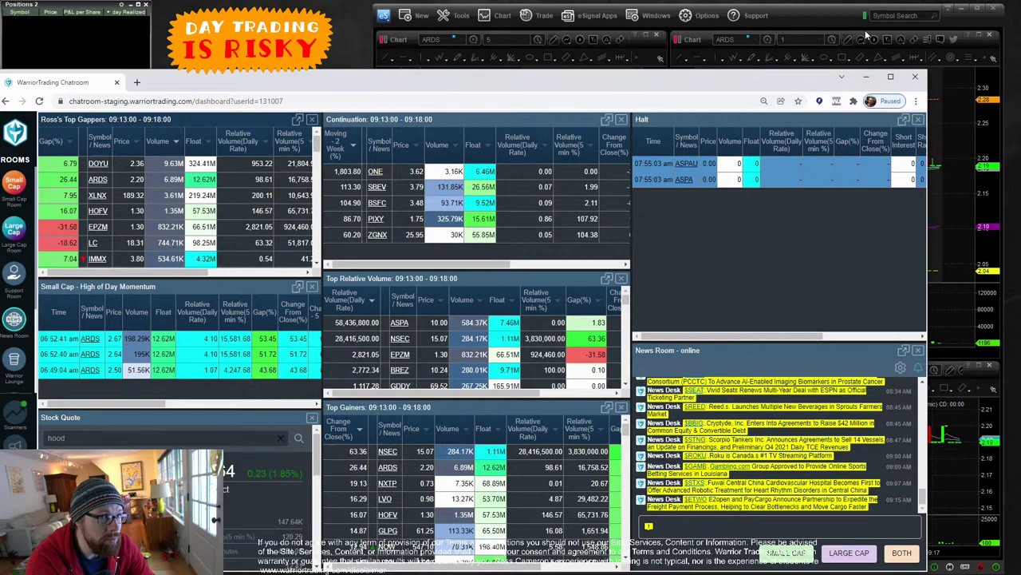
left_click(677, 42)
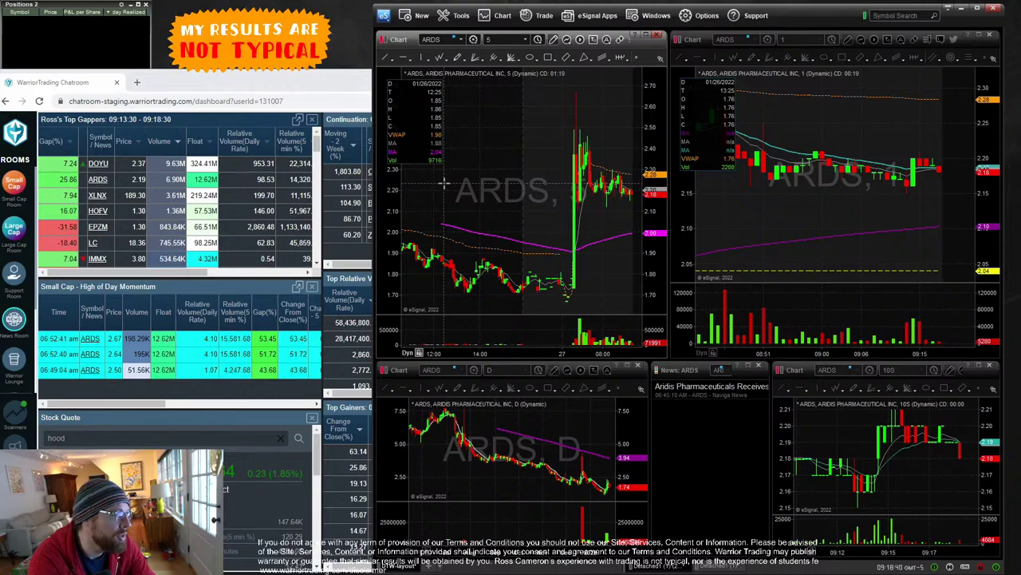
- Load DOYU into the linked charts and sort Top Gappers by smallest float first
type("DOYU")
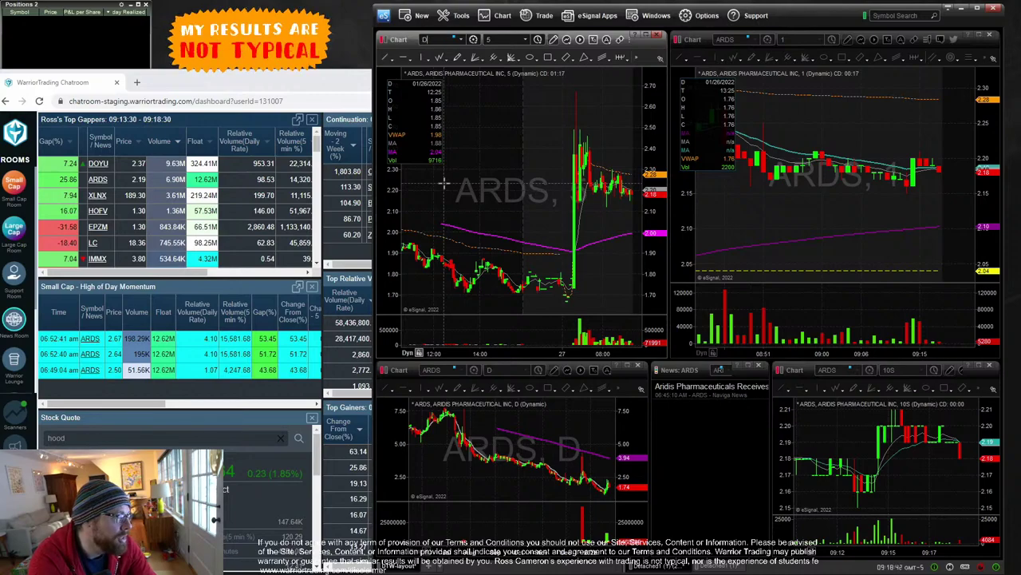
key("Return")
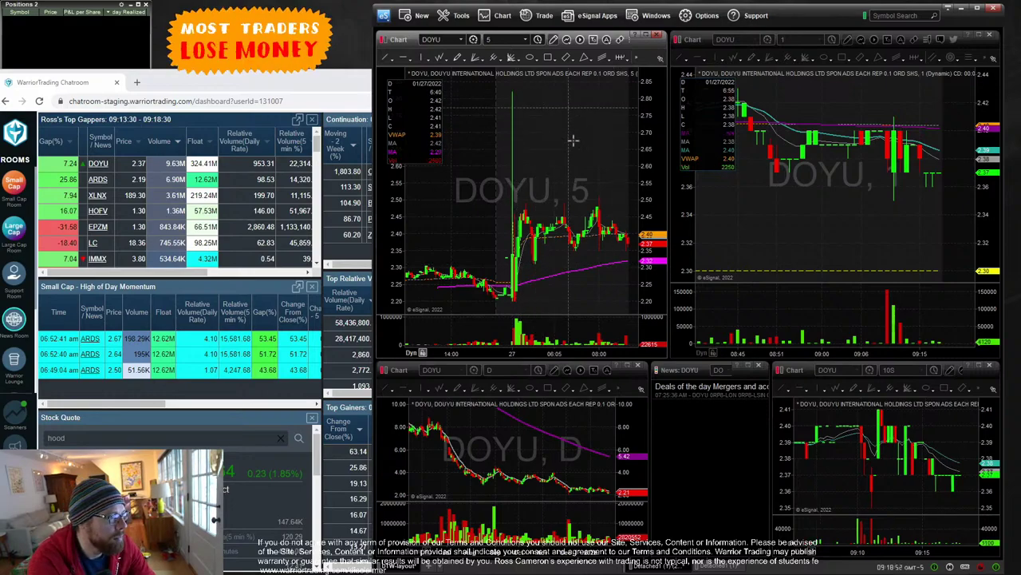
left_click(193, 150)
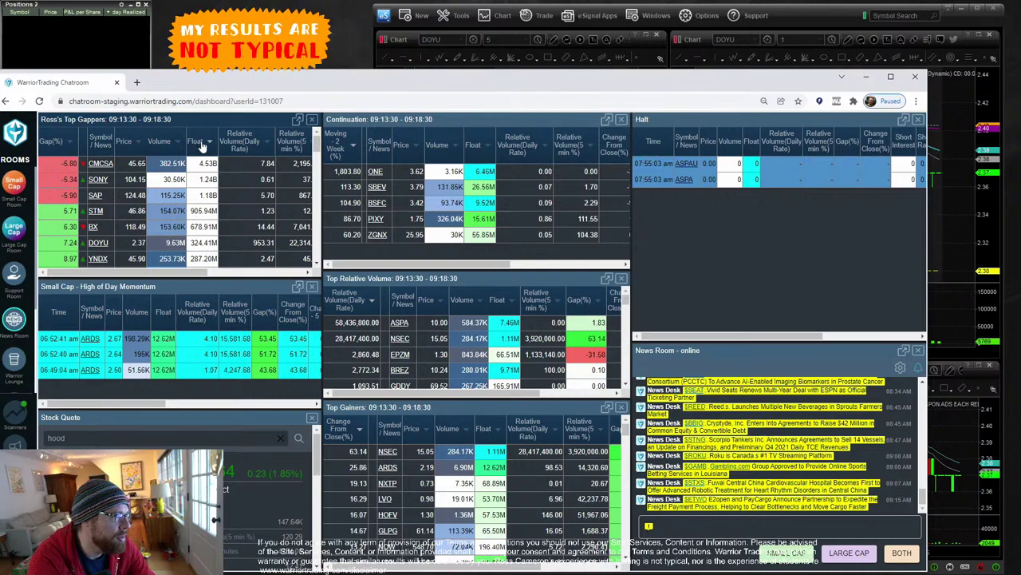
left_click(200, 141)
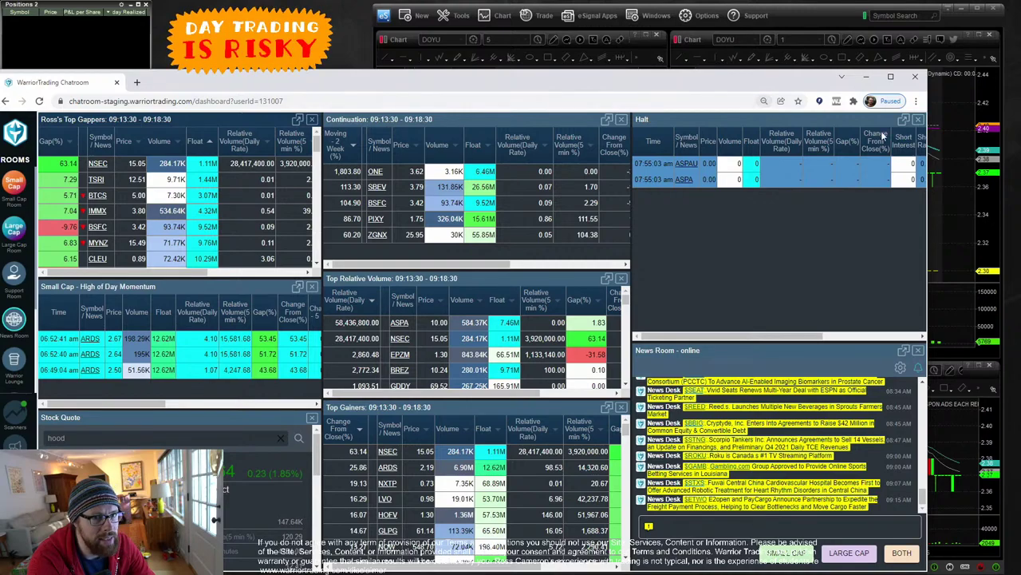
left_click(952, 151)
- Load TSRI into the linked charts, zoom out its daily chart, and switch to Tradervue Reports
type("TSRI")
key("Return")
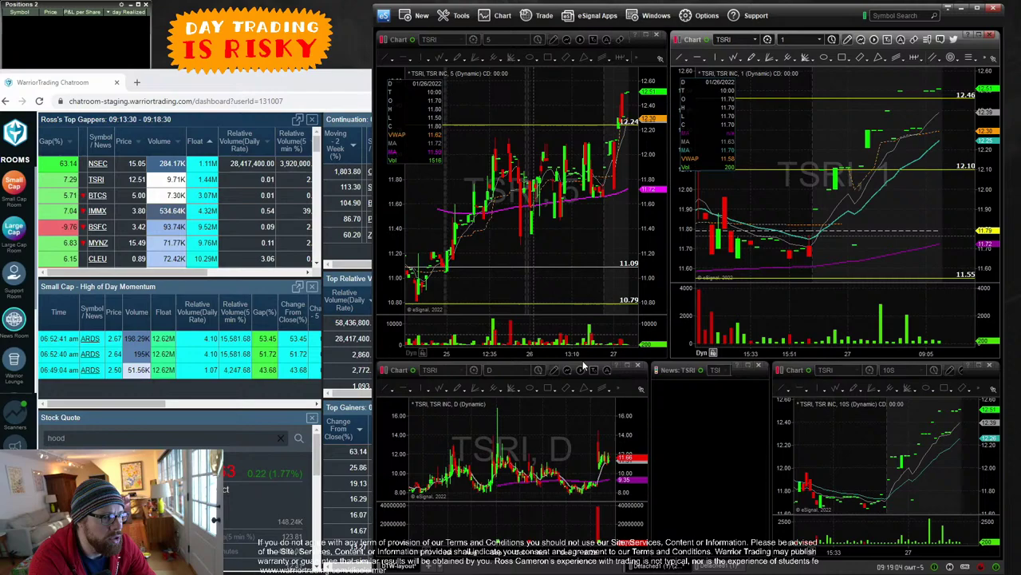
left_click(540, 513)
scroll(541, 510, "down", 3)
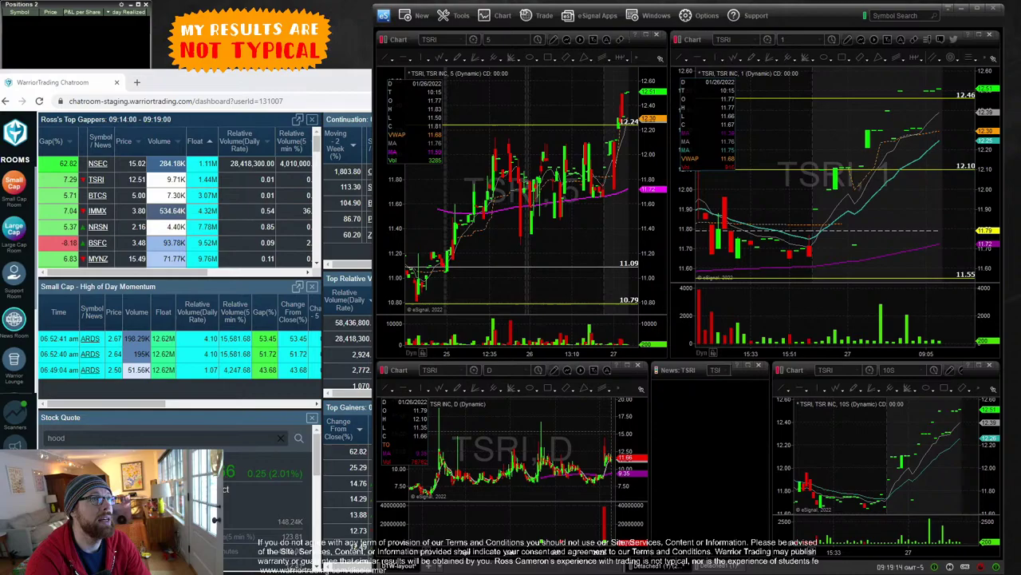
key("alt+Tab")
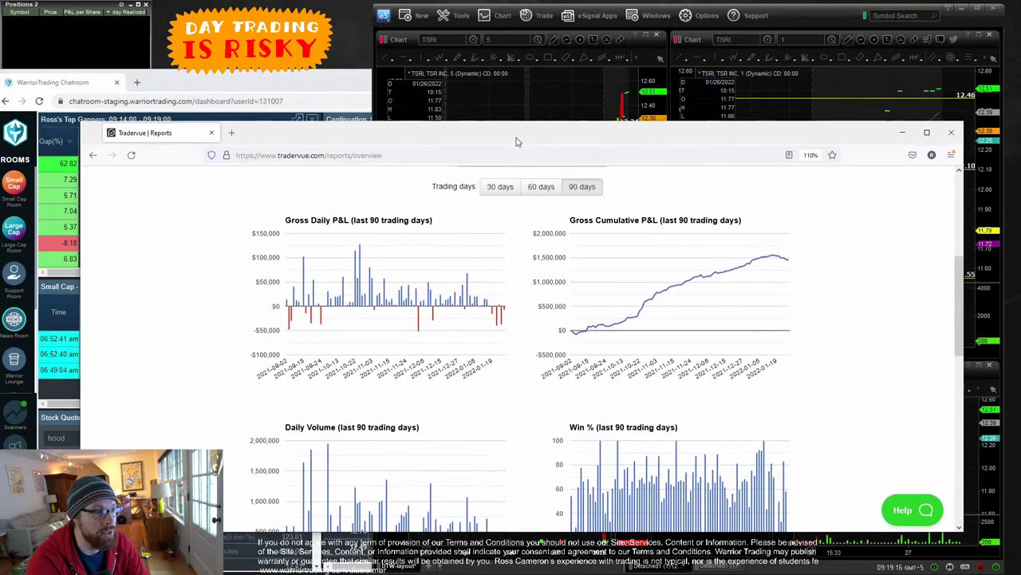
- Switch the Tradervue P&L report to Calendar view for 2022
scroll(487, 375, "up", 1)
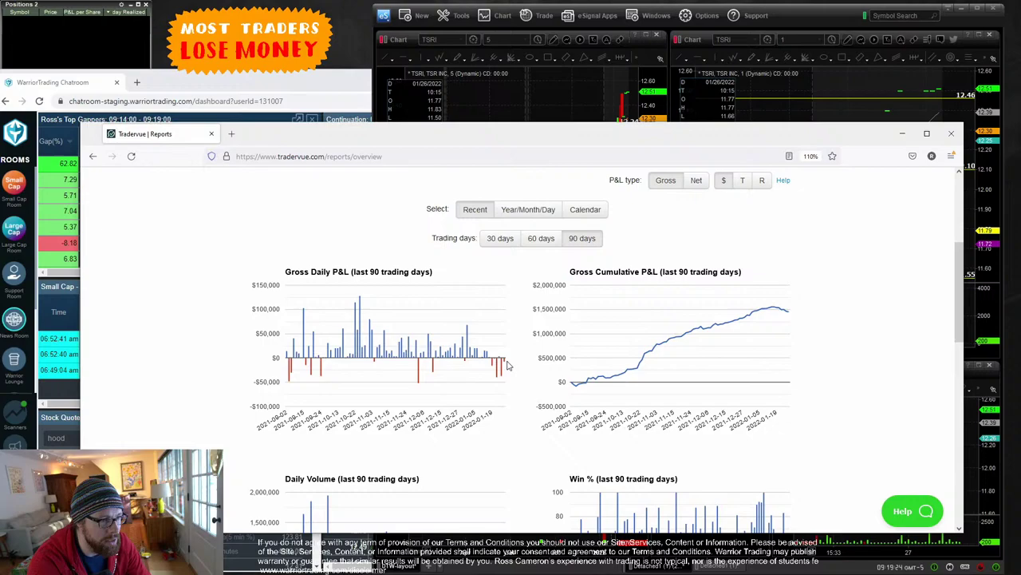
scroll(512, 299, "up", 1)
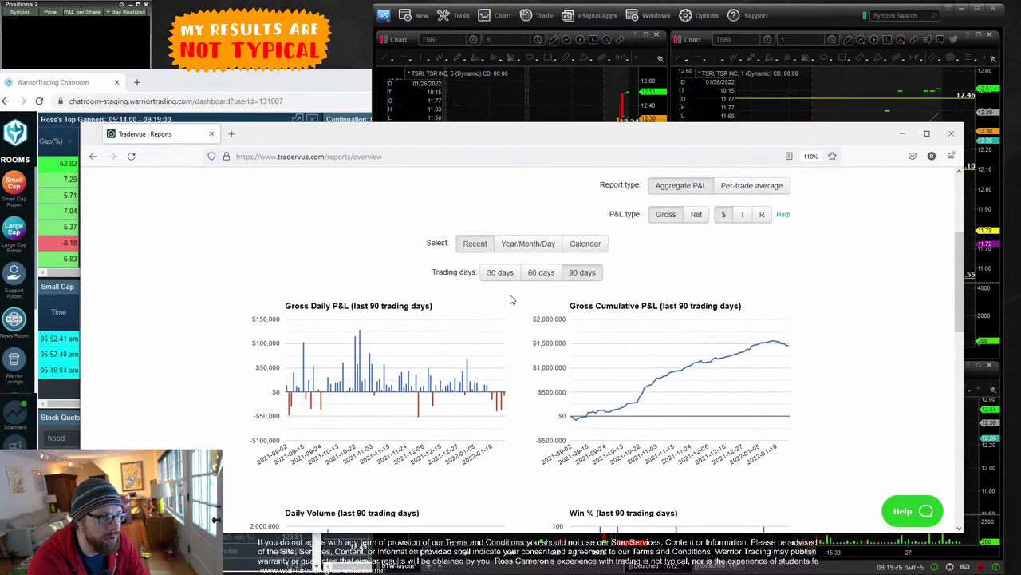
left_click(586, 244)
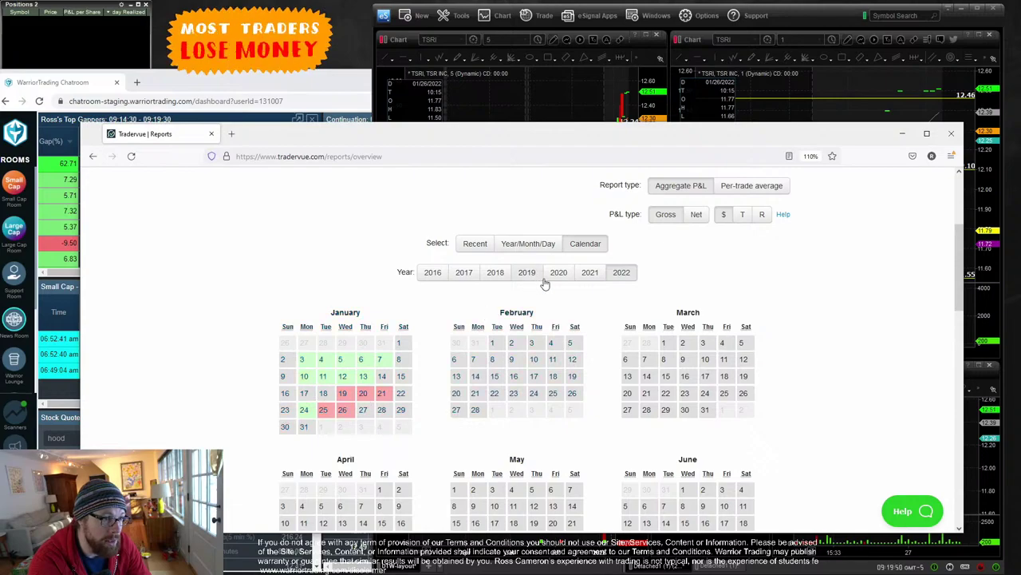
- Show the 2021 P&L calendar and scroll through its months
left_click(589, 272)
scroll(557, 347, "down", 2)
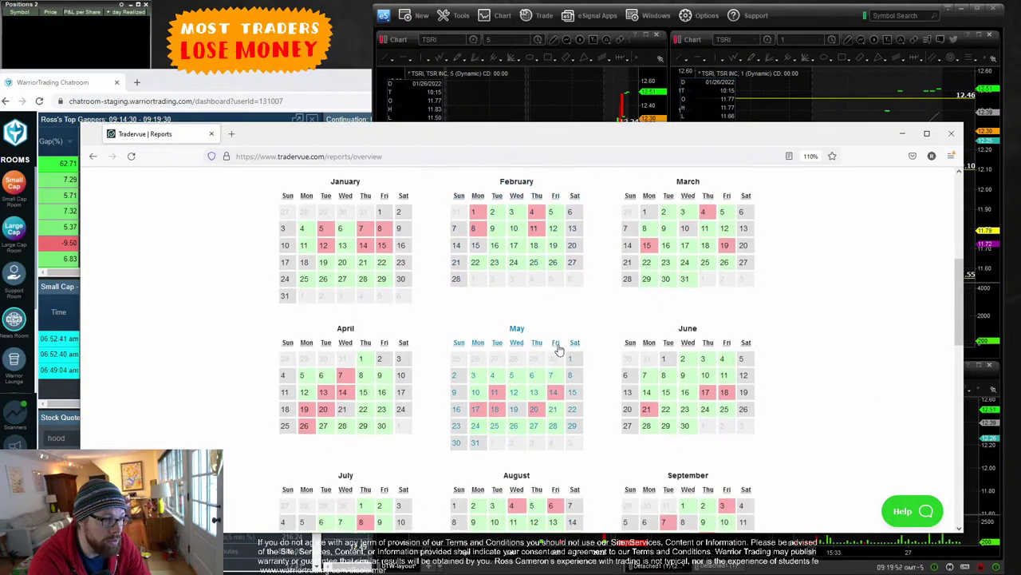
scroll(326, 360, "down", 2)
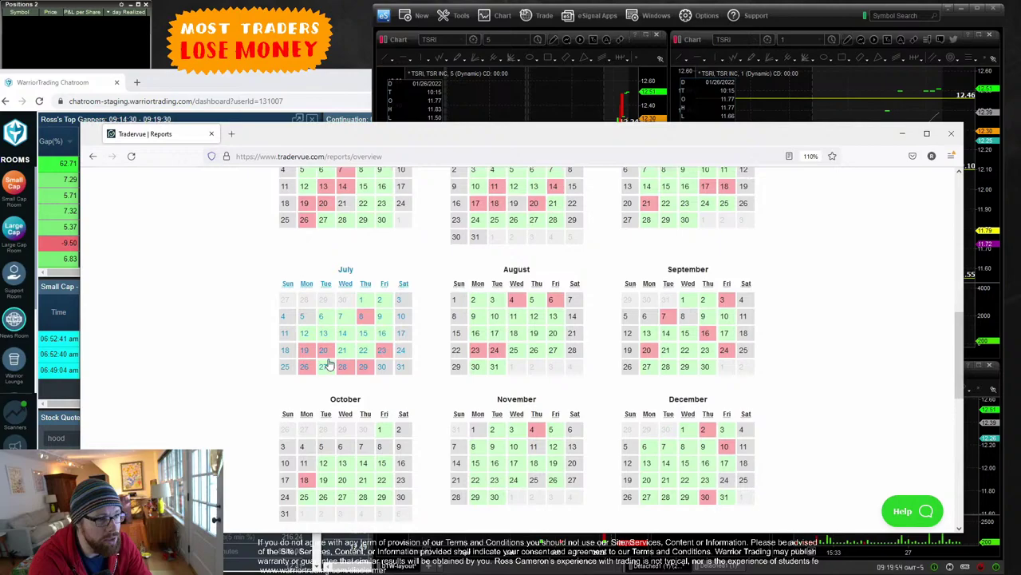
scroll(327, 362, "down", 2)
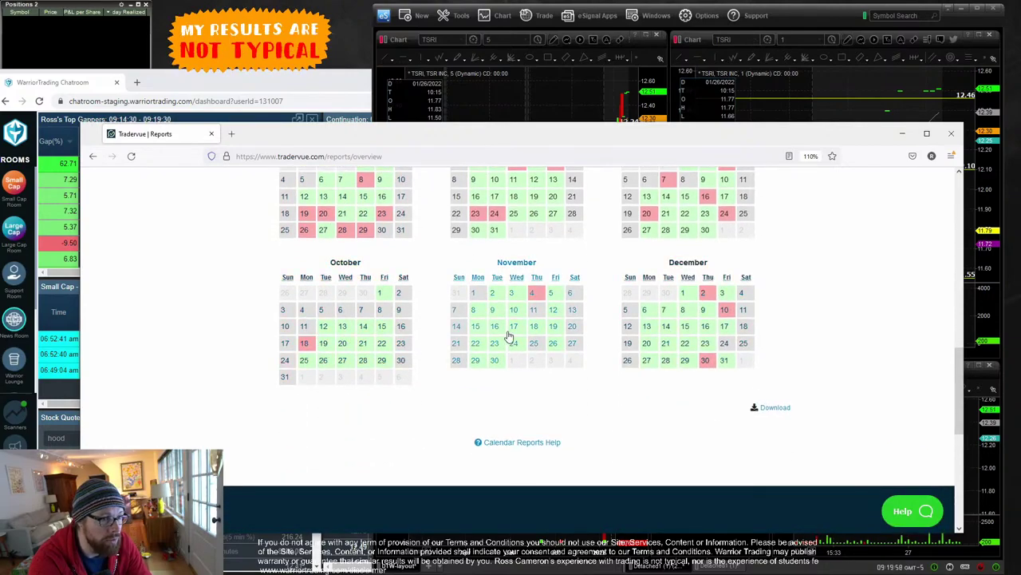
scroll(630, 322, "up", 2)
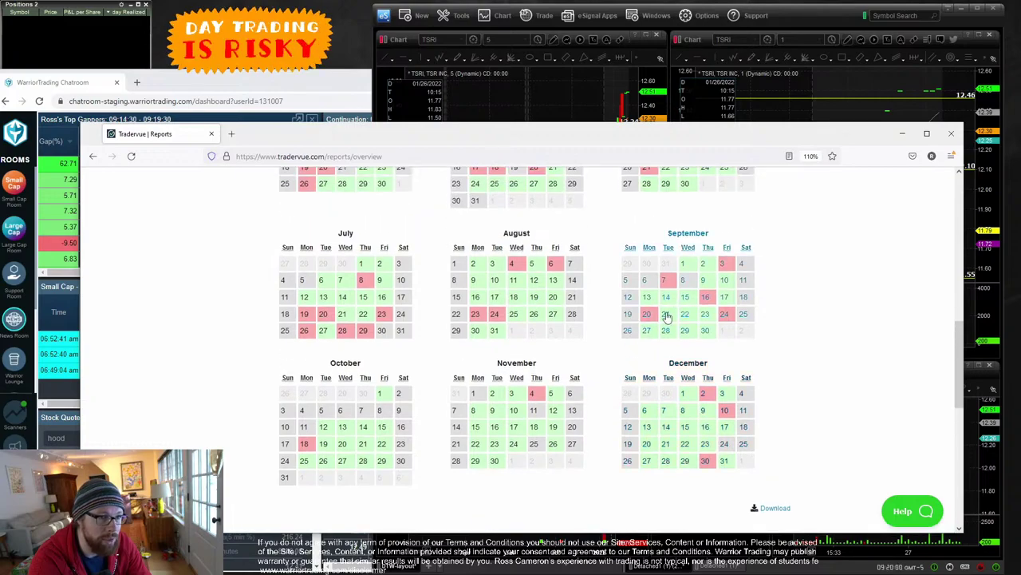
scroll(694, 301, "up", 2)
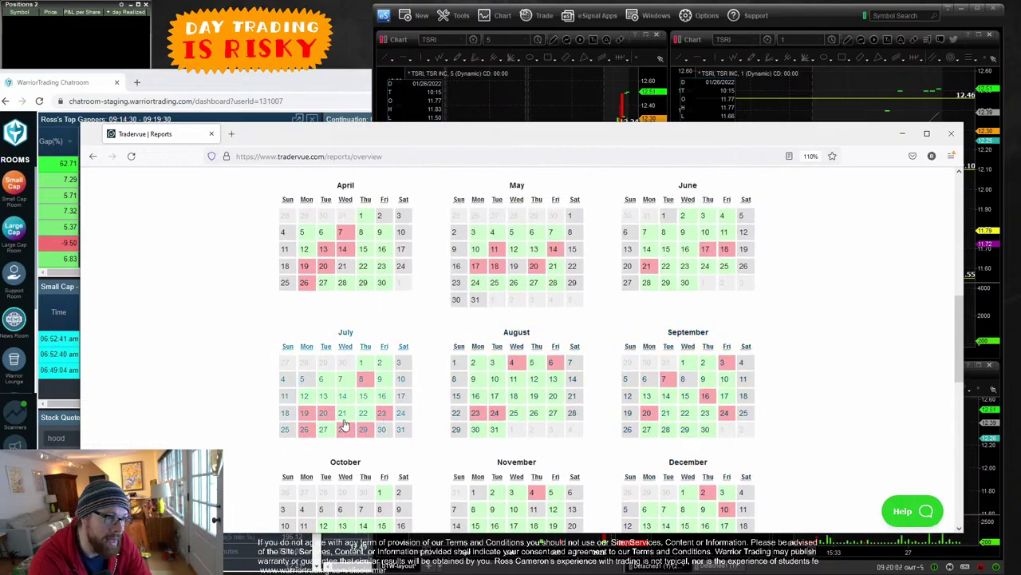
scroll(345, 422, "up", 1)
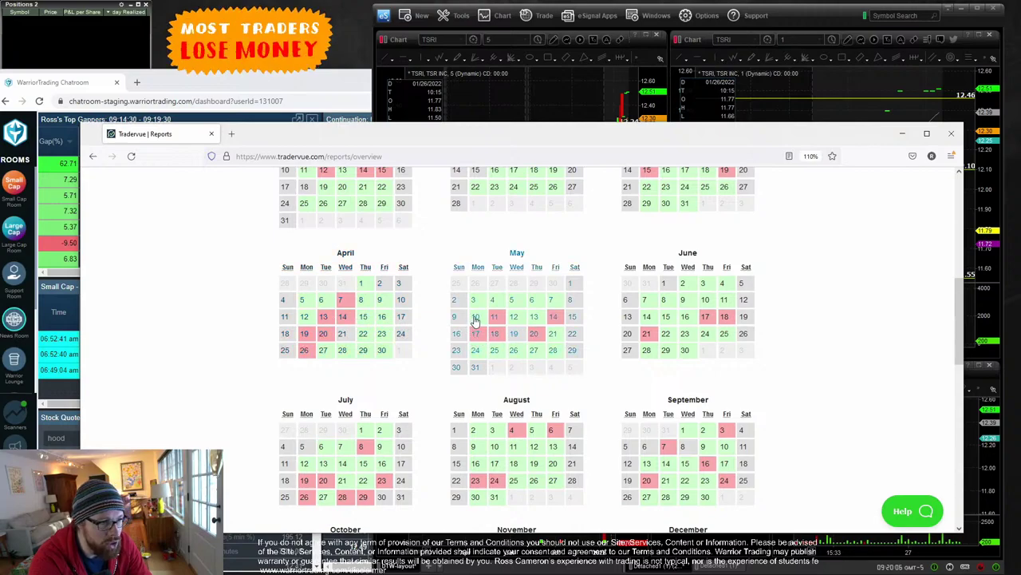
scroll(513, 335, "up", 2)
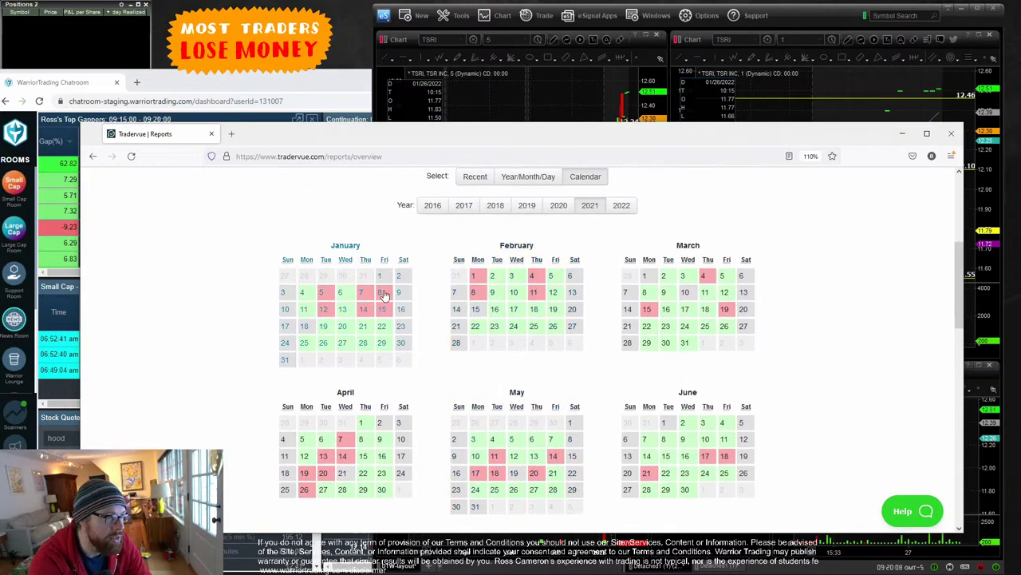
scroll(612, 237, "up", 1)
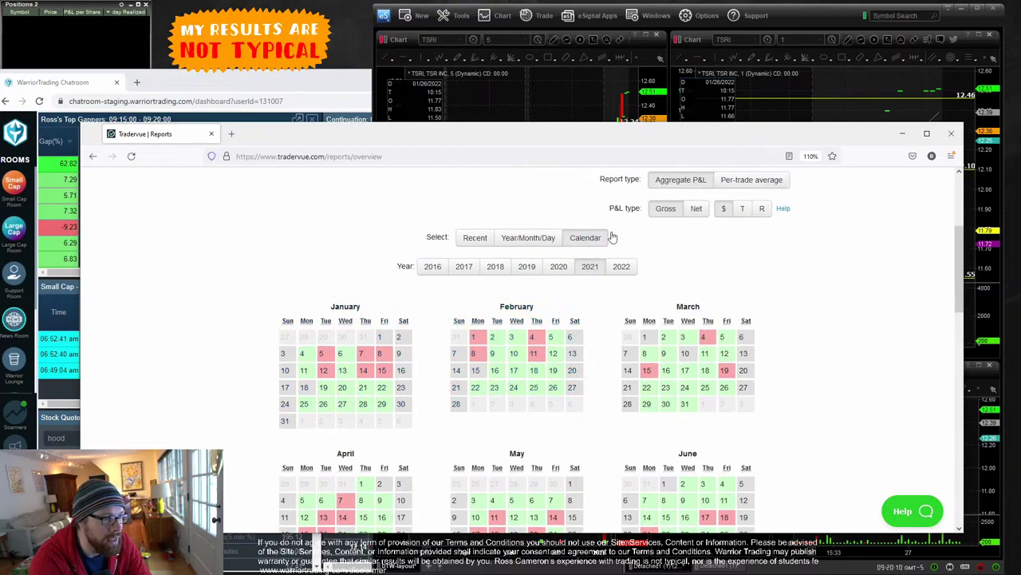
- Show the 2020 P&L calendar and scroll through its months
left_click(559, 266)
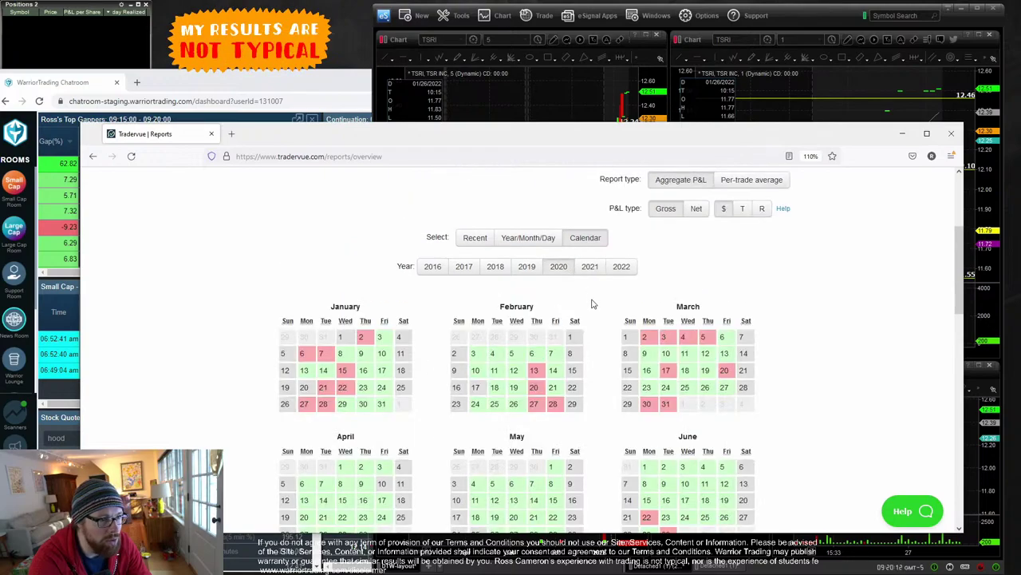
scroll(592, 304, "down", 1)
scroll(591, 296, "up", 1)
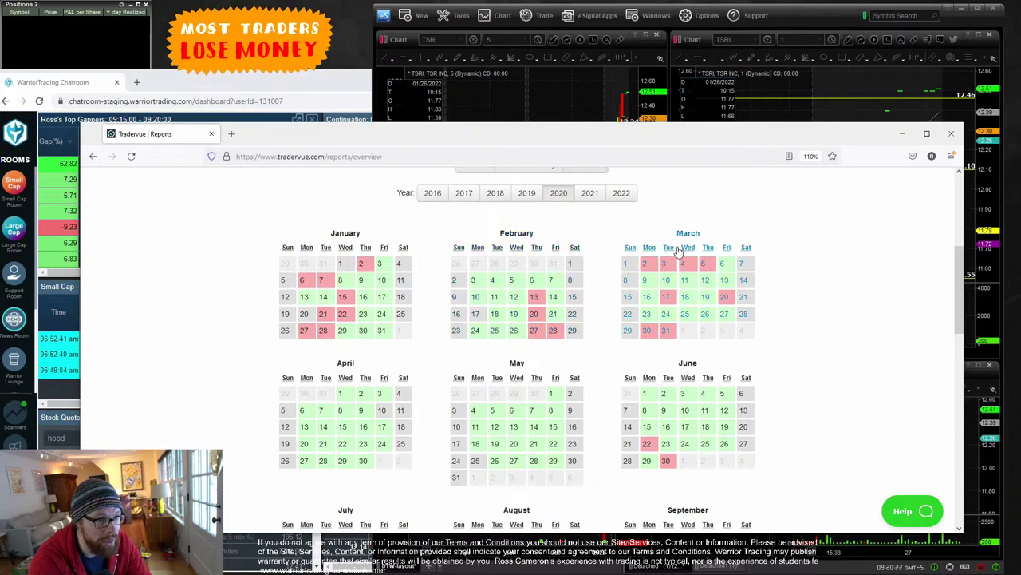
scroll(685, 262, "down", 10)
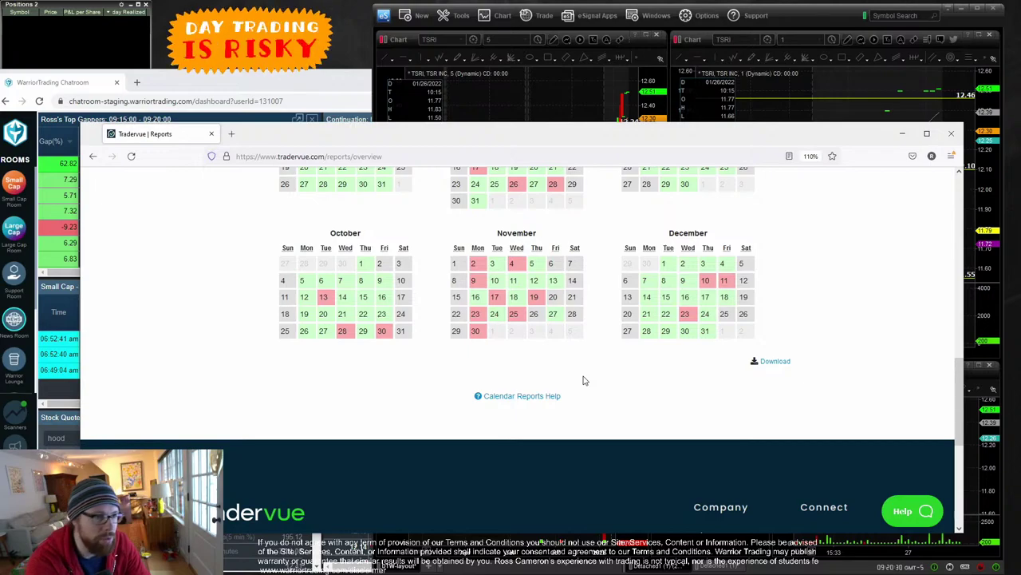
scroll(615, 383, "up", 1)
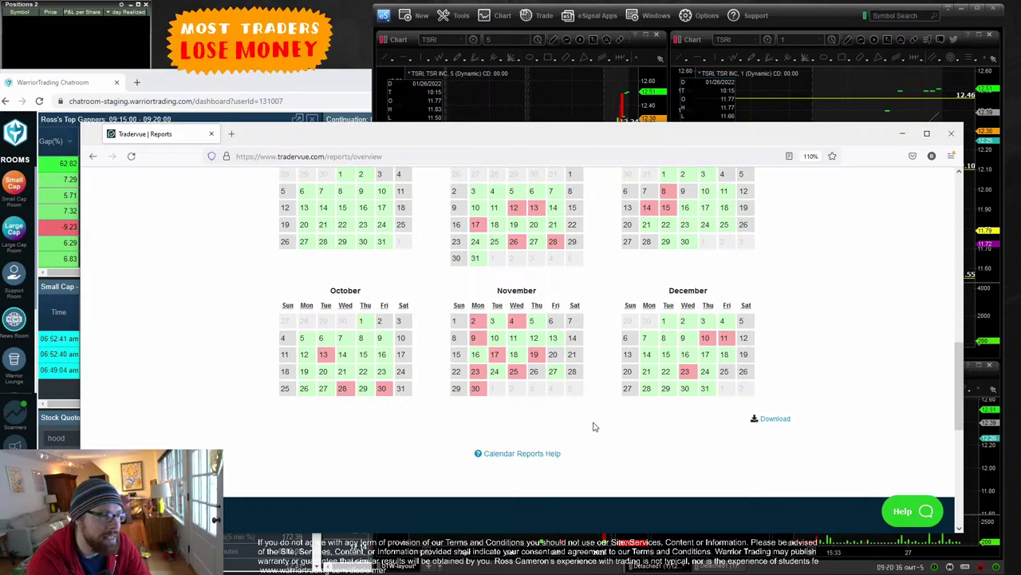
scroll(593, 427, "up", 4)
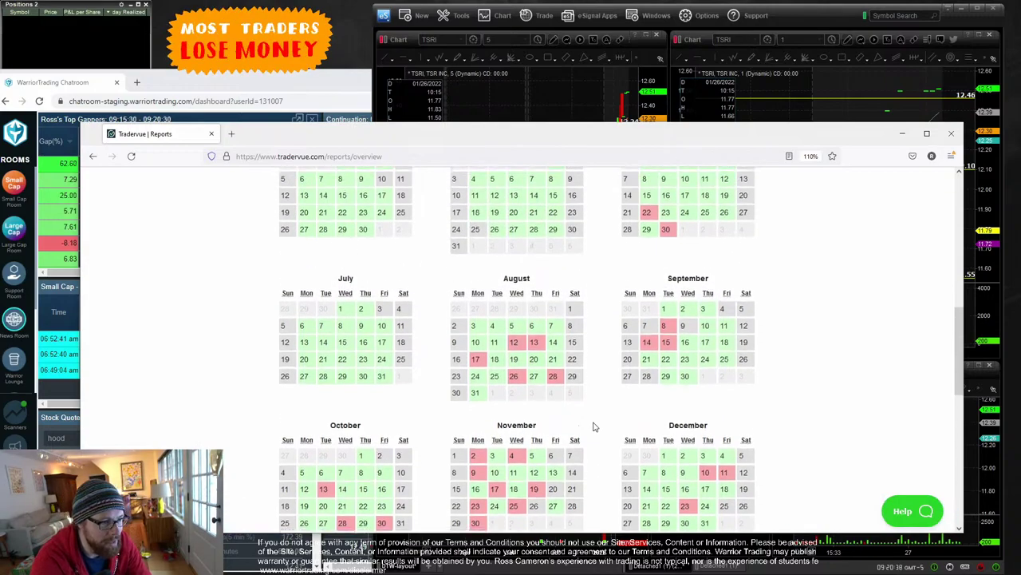
scroll(593, 427, "up", 1)
scroll(593, 427, "up", 3)
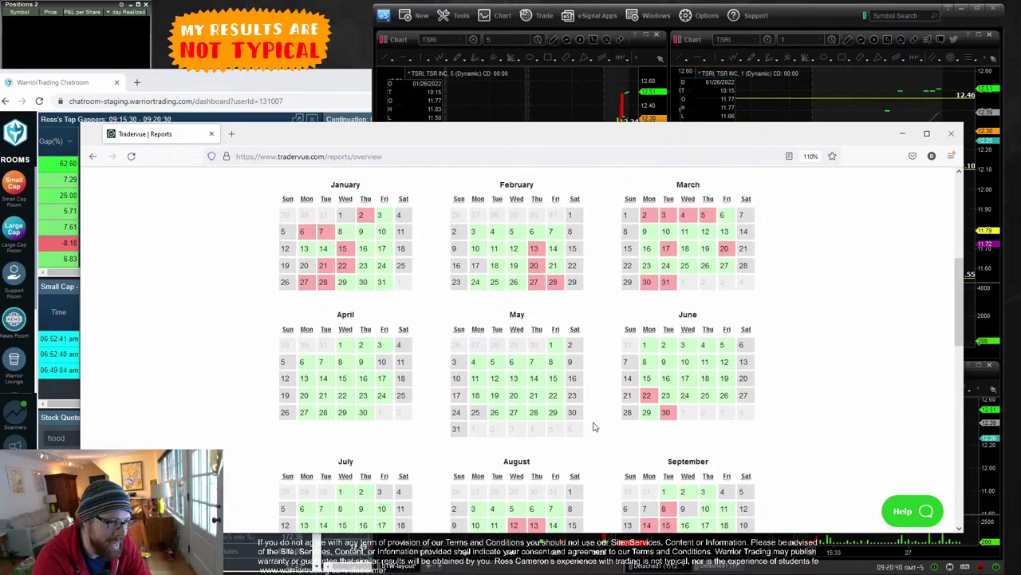
scroll(593, 427, "up", 1)
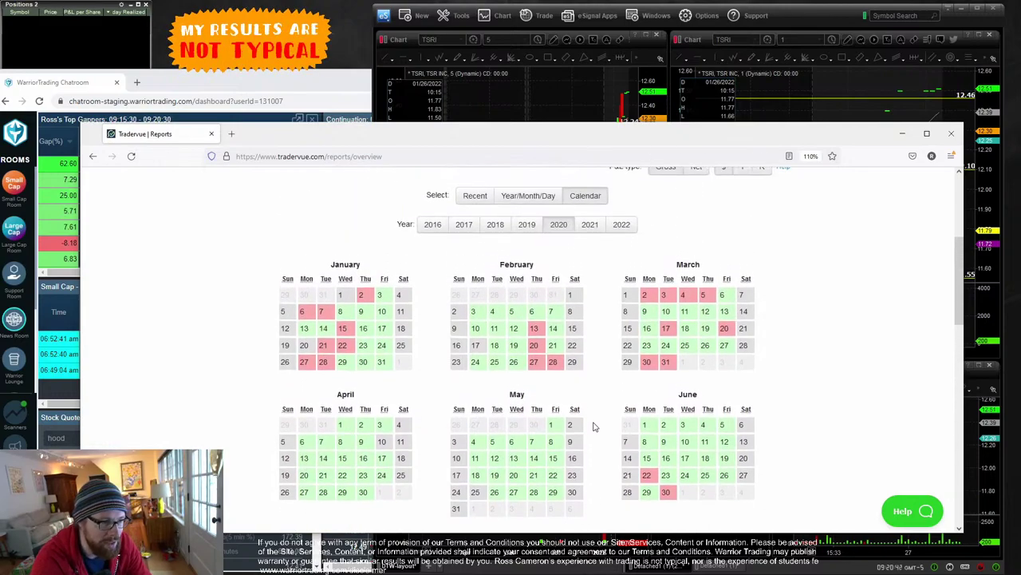
scroll(593, 427, "up", 3)
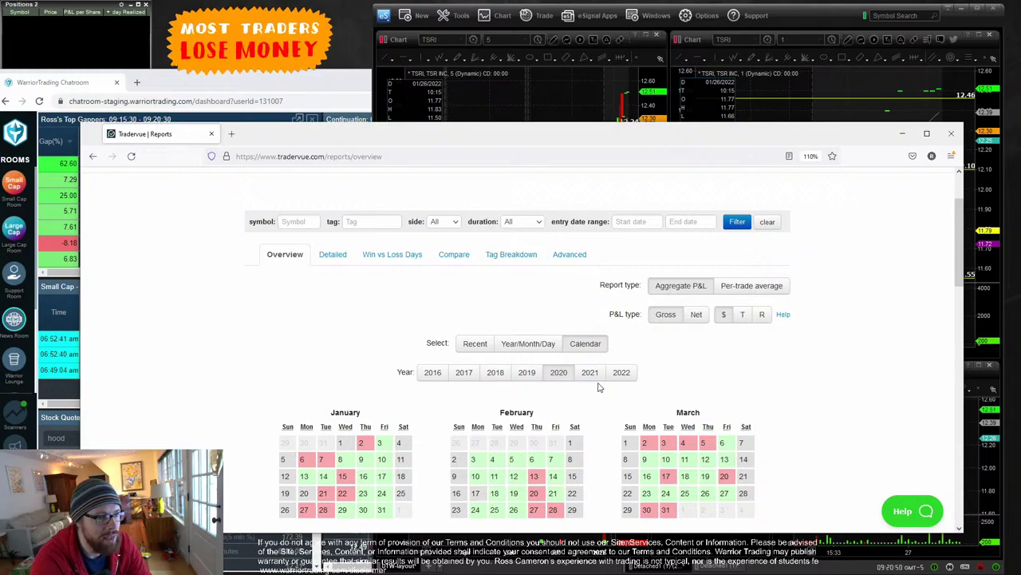
- Browse the 2019 and 2018 P&L calendars
left_click(527, 372)
scroll(609, 427, "down", 2)
scroll(610, 427, "down", 5)
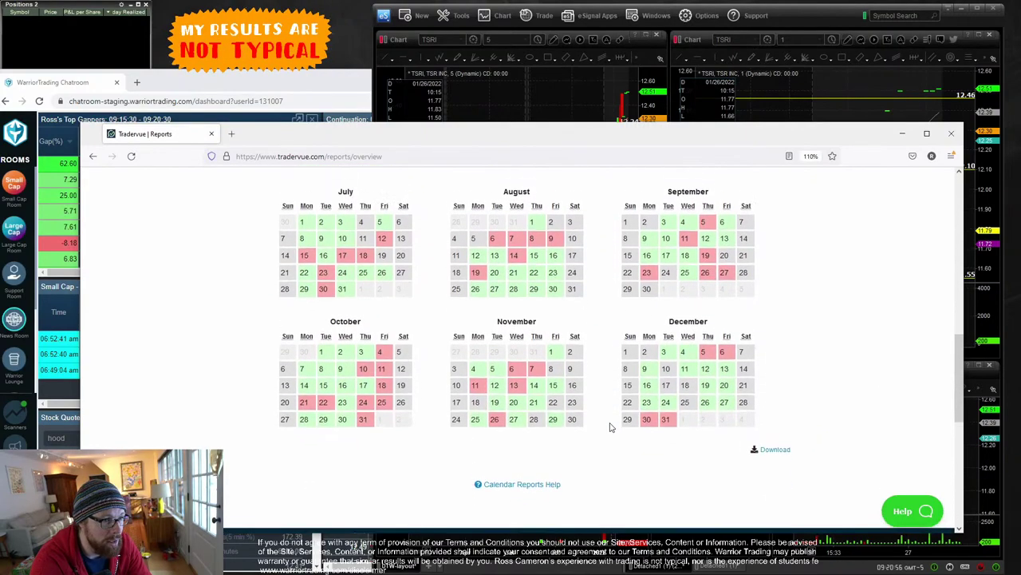
scroll(610, 427, "up", 5)
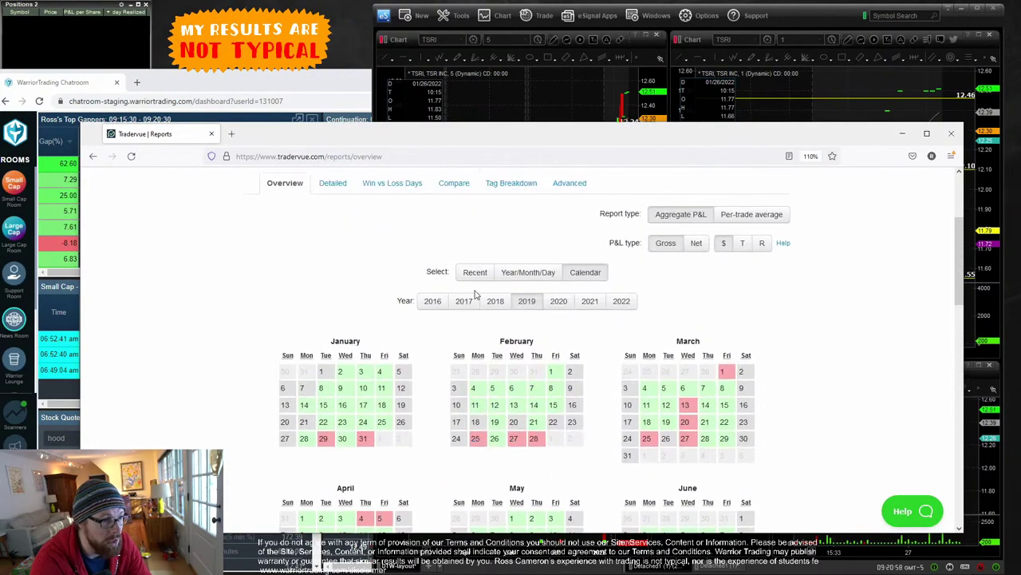
left_click(494, 305)
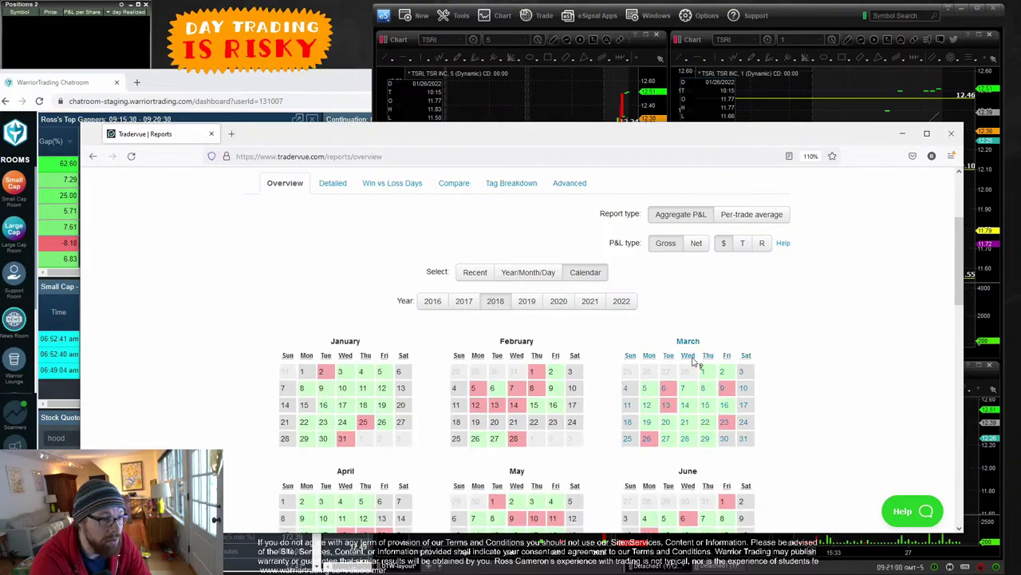
scroll(688, 359, "down", 4)
scroll(693, 363, "down", 2)
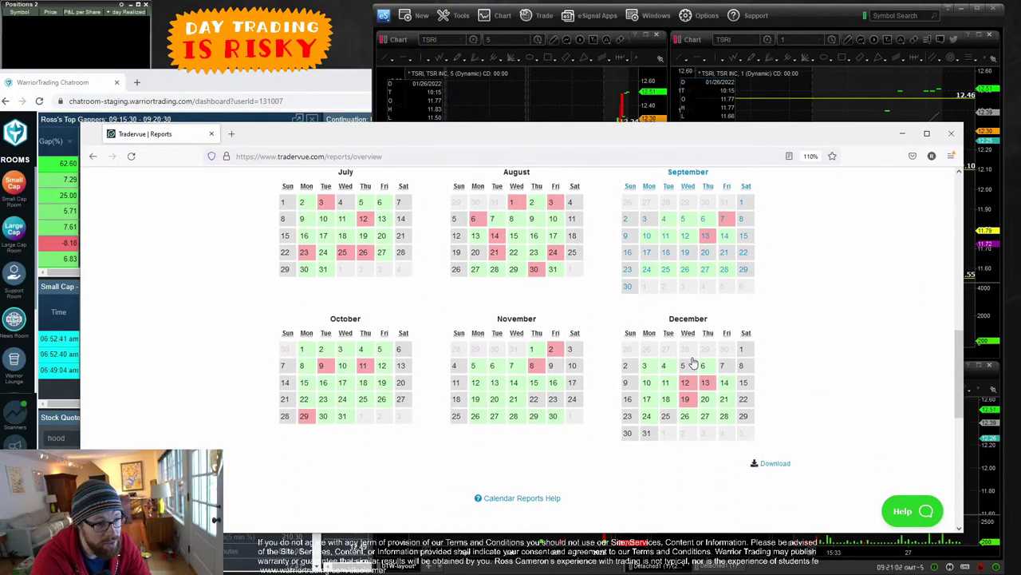
scroll(691, 361, "up", 6)
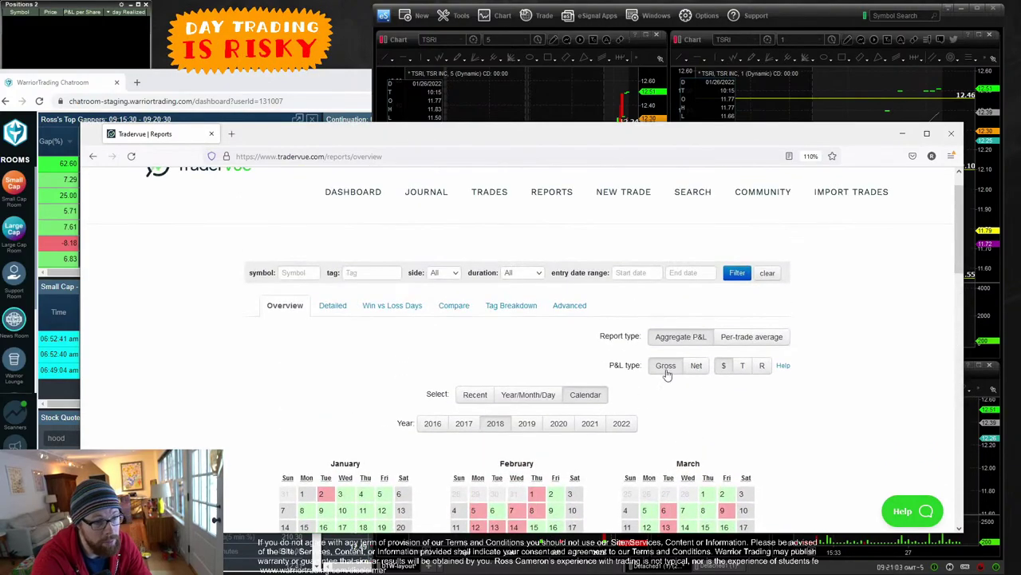
- Show the 2022 P&L calendar and lower the report window to uncover the charts
left_click(621, 423)
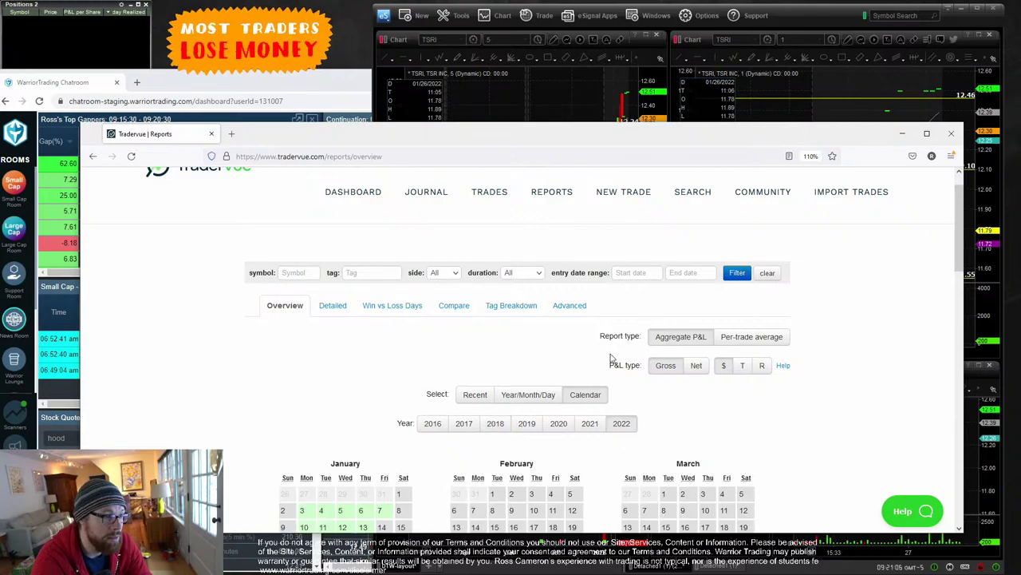
scroll(611, 359, "down", 3)
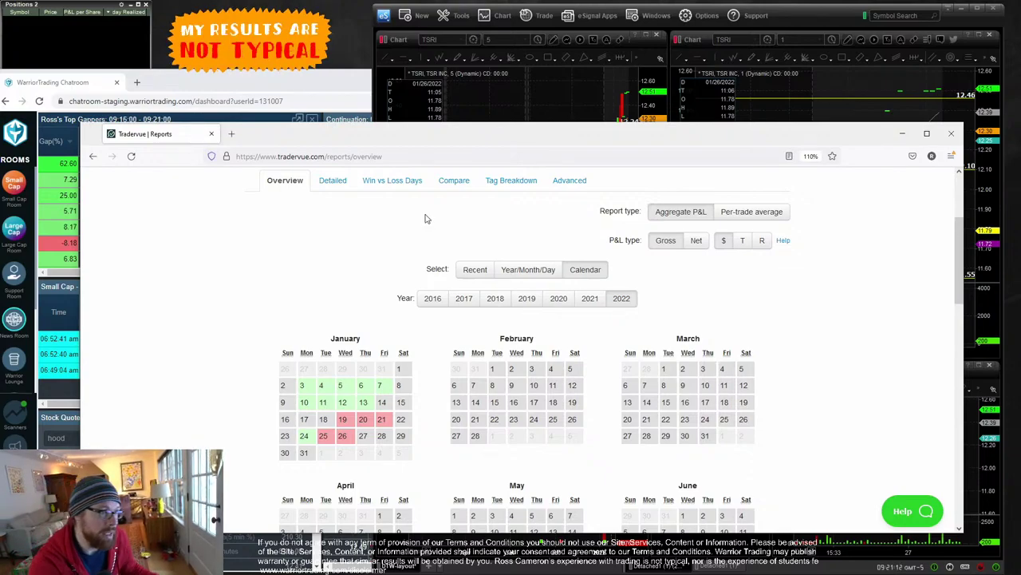
left_click_drag(412, 135, 415, 574)
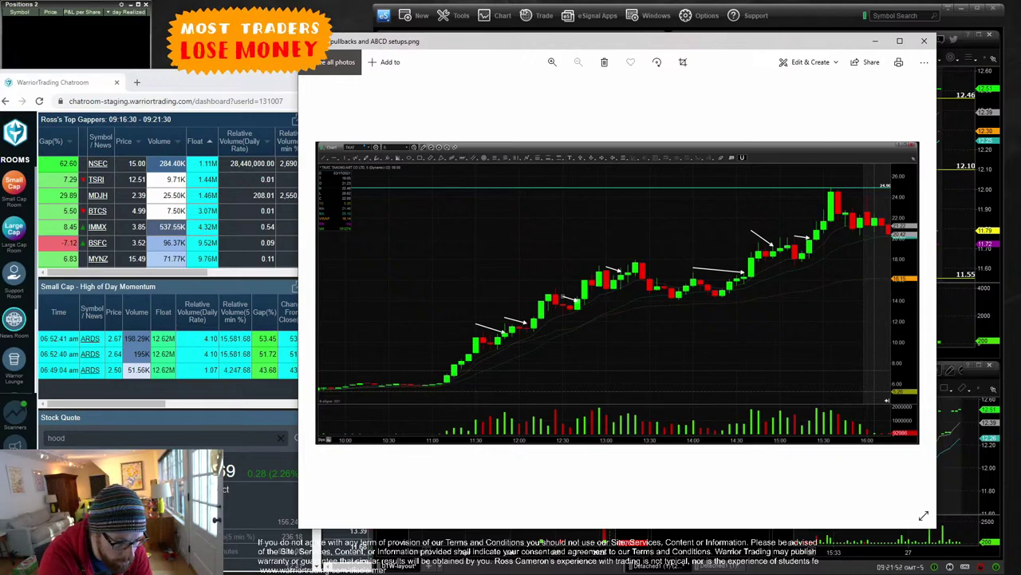
- Advance to the next example image, the ORGS flat top breakout chart
key("Right")
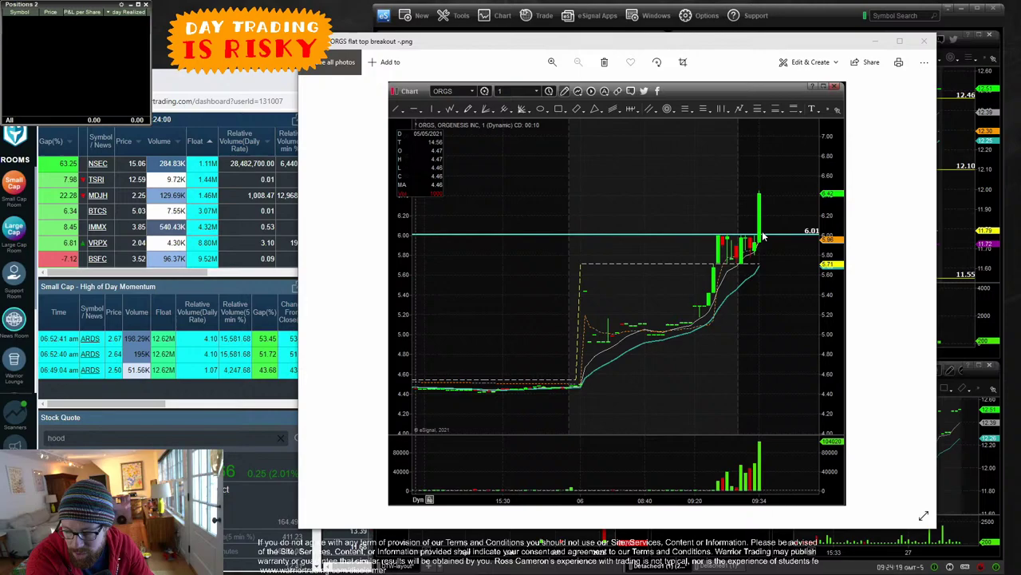
- Load MDJH into all linked eSignal charts, then show the Top Gappers sorted by Gap(%)
left_click(954, 217)
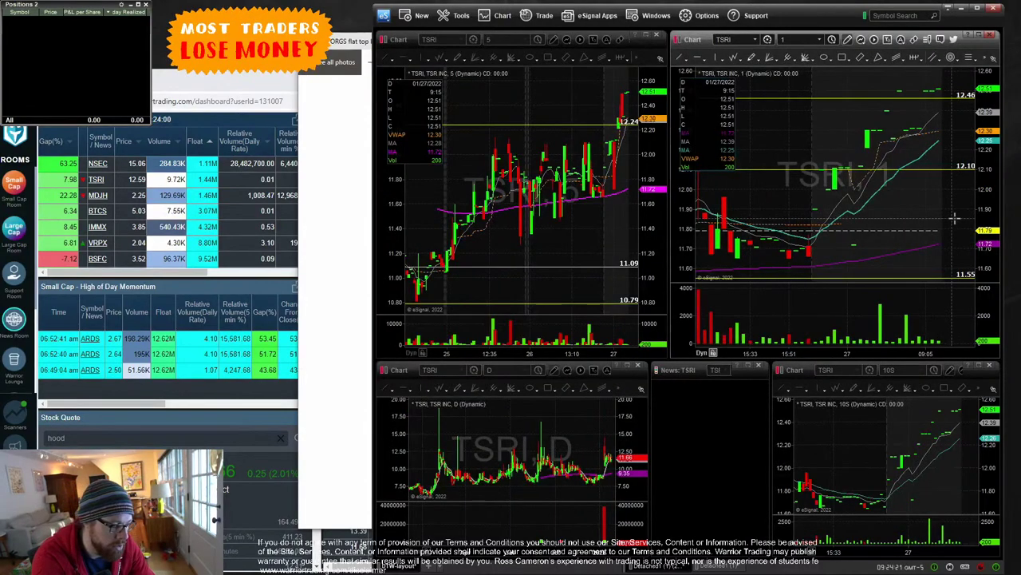
type("MDJH")
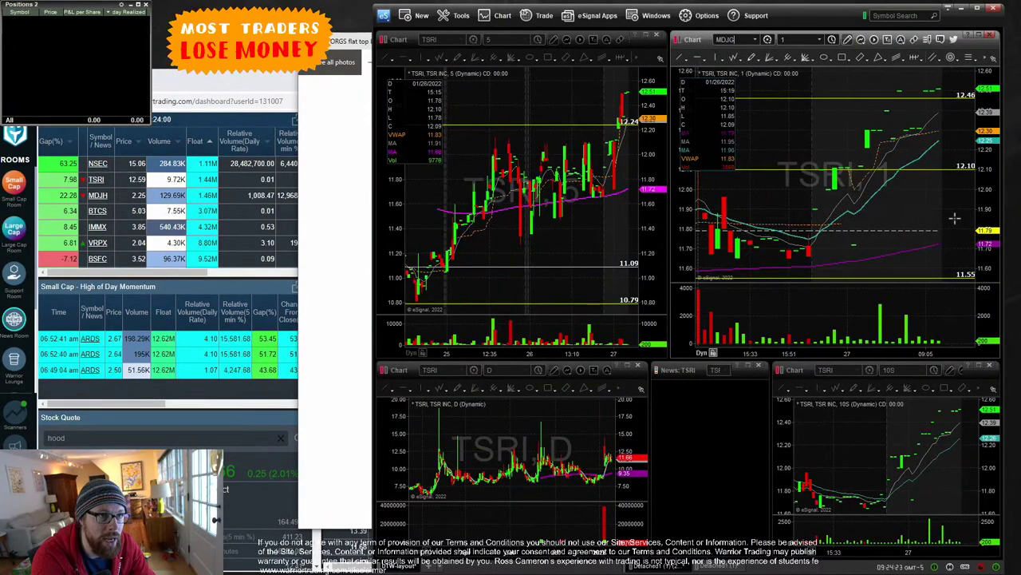
key("Return")
type("MDJH")
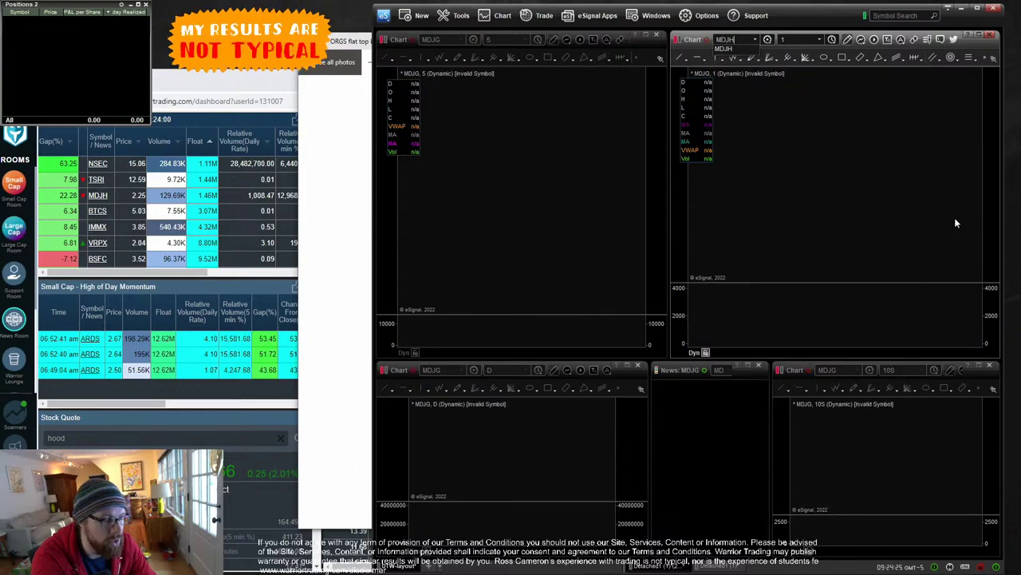
key("Return")
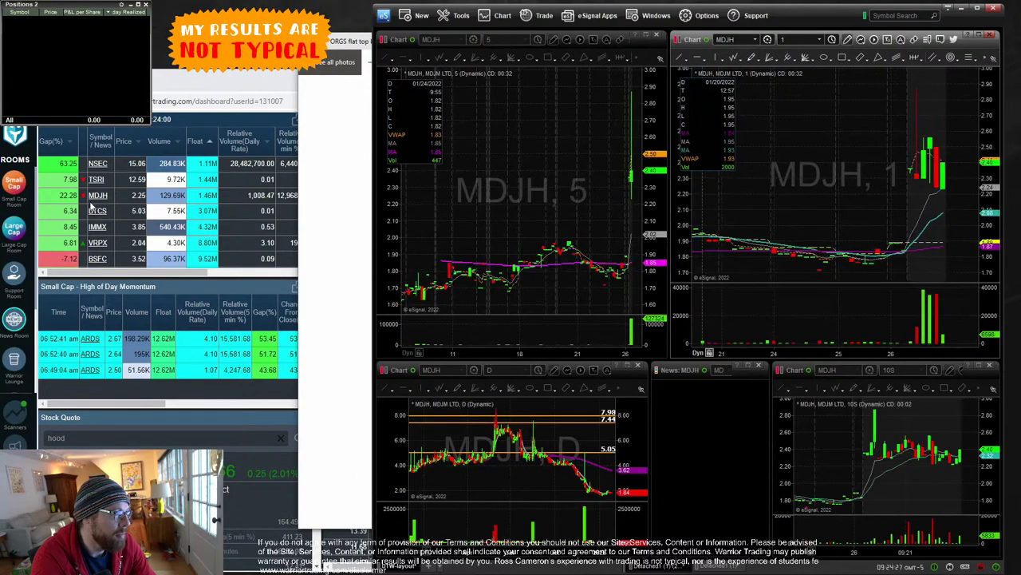
left_click(60, 142)
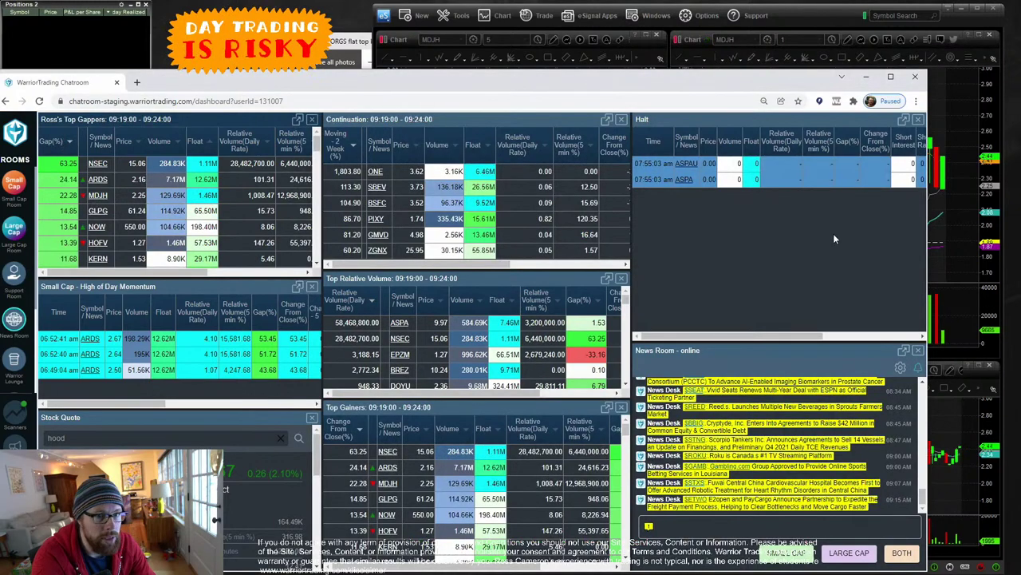
- Leave the Top Gappers list and return to the eSignal MDJH chart windows
key("alt+Tab")
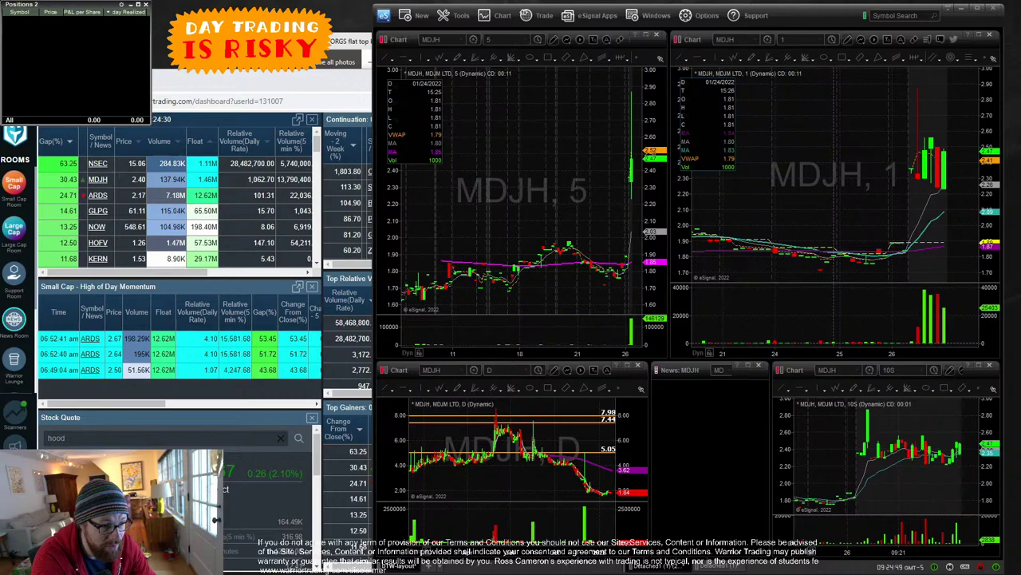
- Scroll-zoom the daily MDJH chart, then make the 10-second MDJH chart active
scroll(585, 550, "up", 2)
left_click(585, 551)
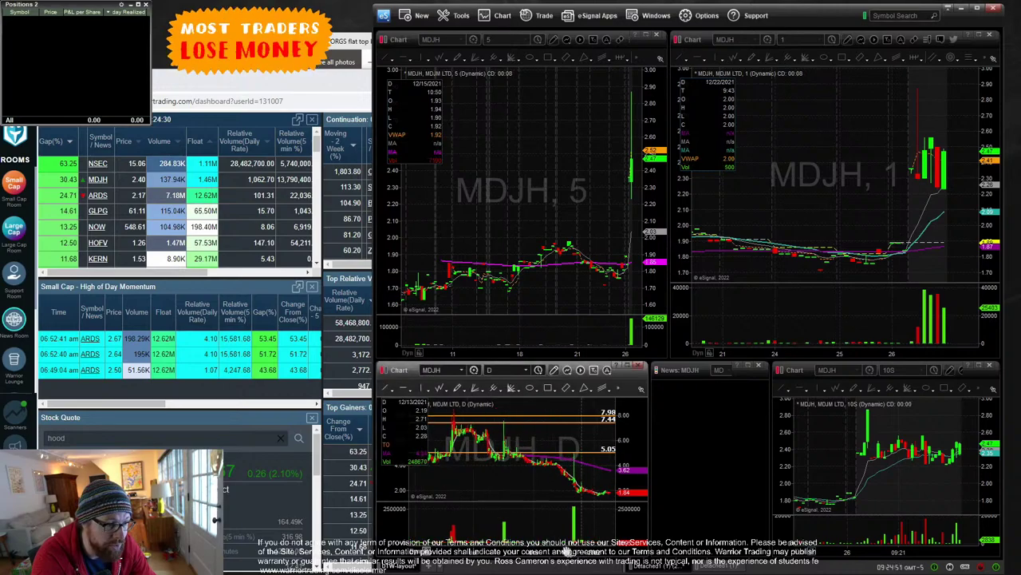
scroll(566, 529, "up", 3)
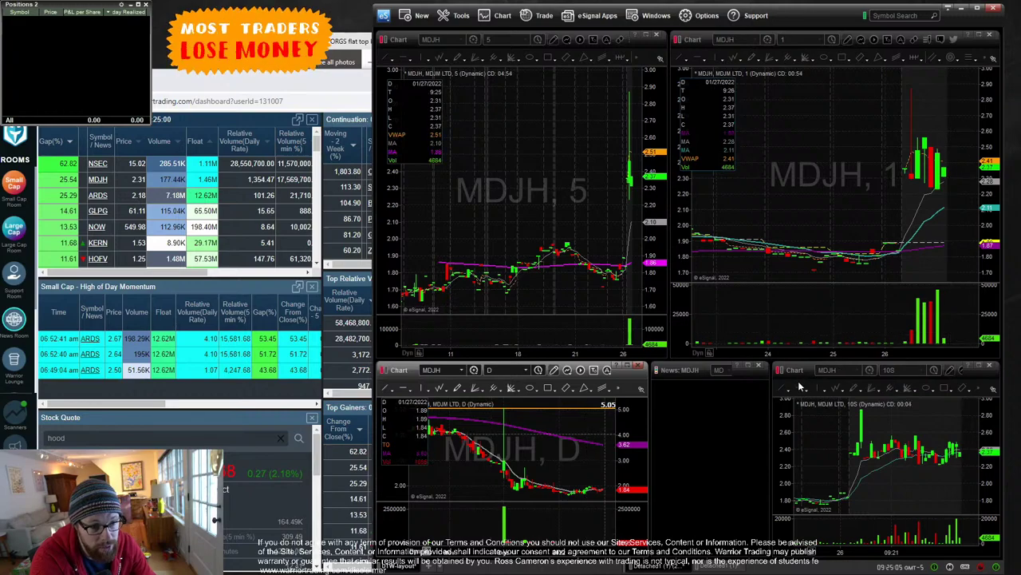
left_click(801, 389)
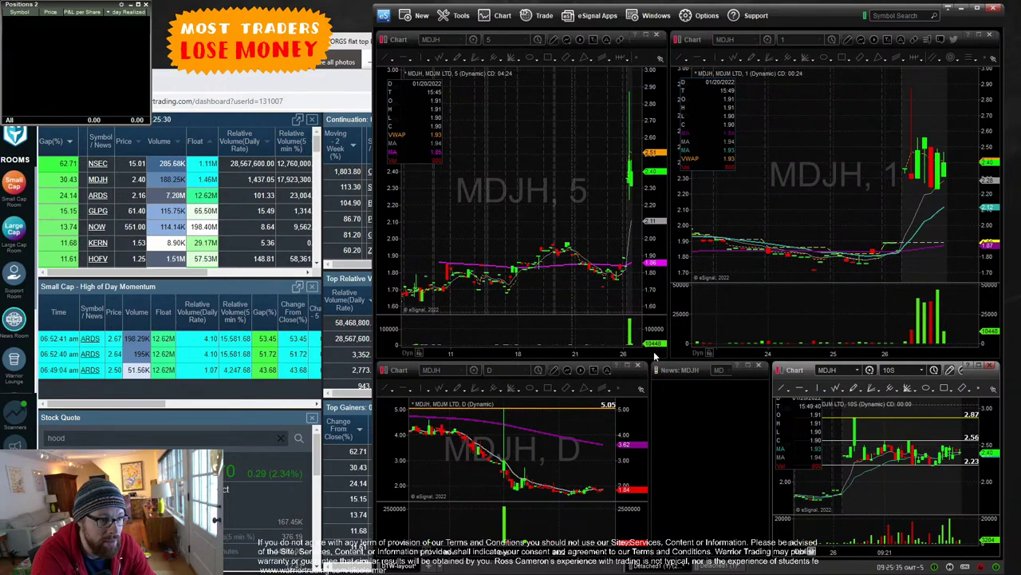
scroll(511, 447, "down", 3)
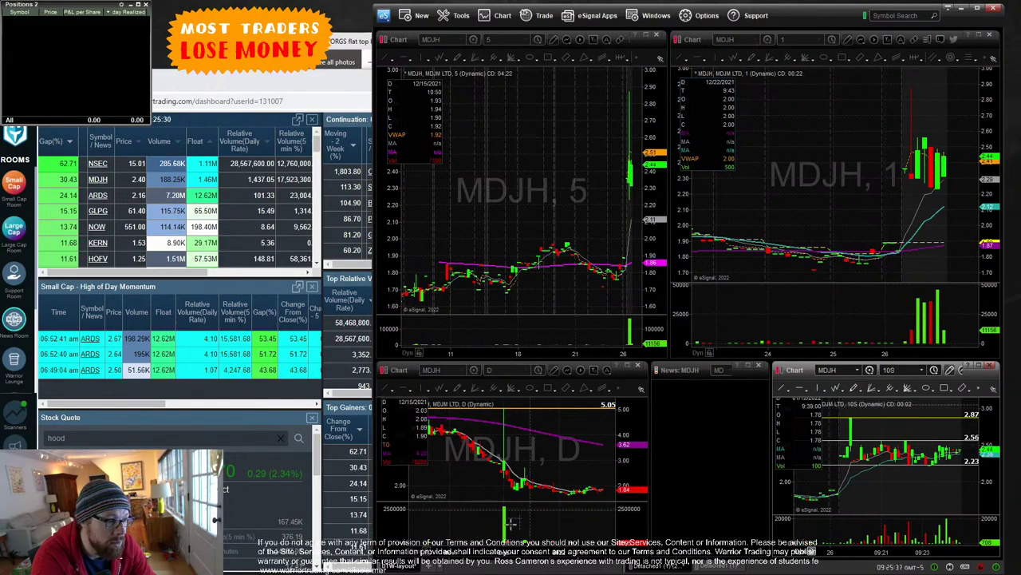
scroll(573, 520, "down", 2)
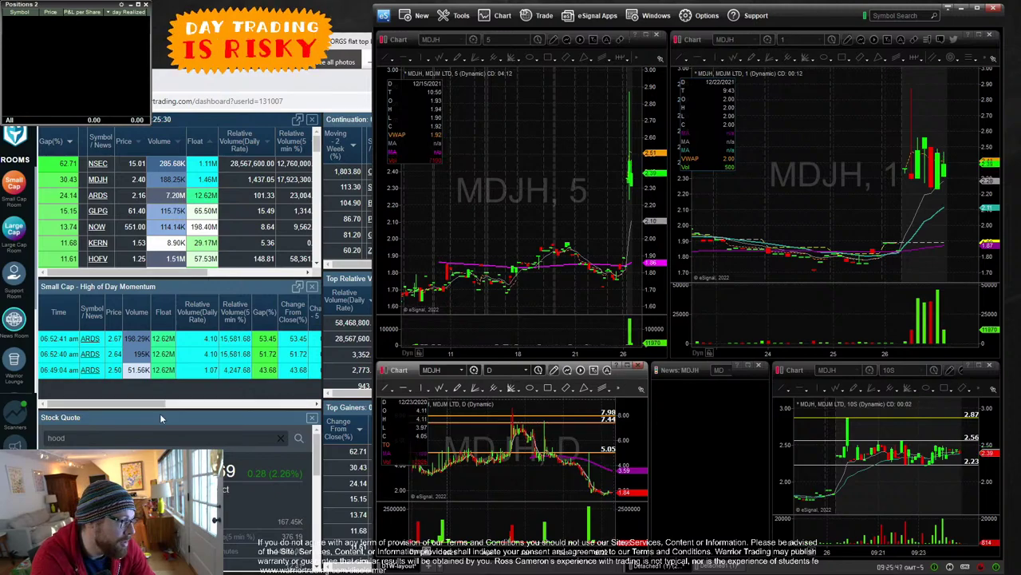
- Look up mdjh in the chatroom's Stock Quote box
left_click(111, 432)
type("mdjh")
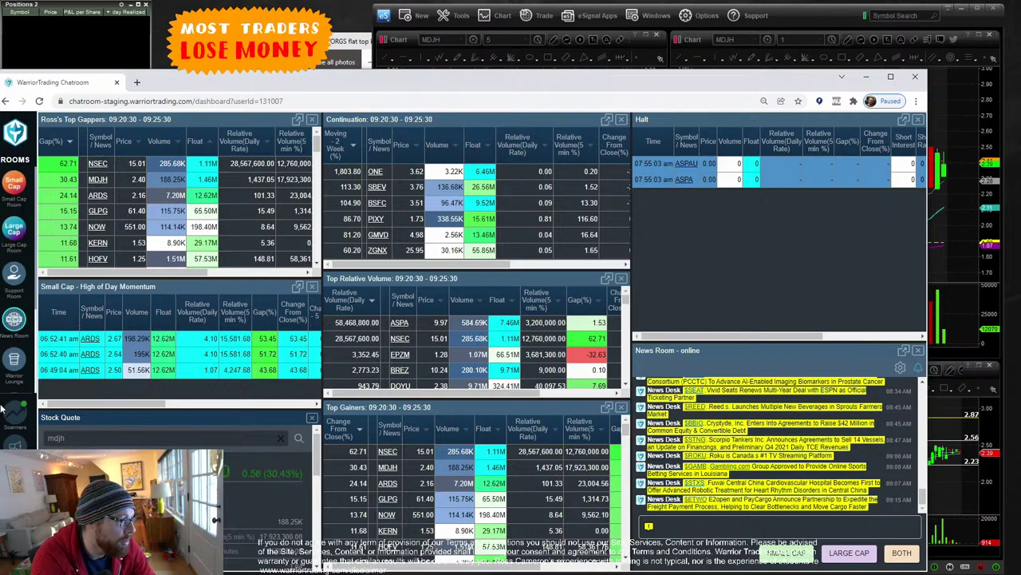
key("Return")
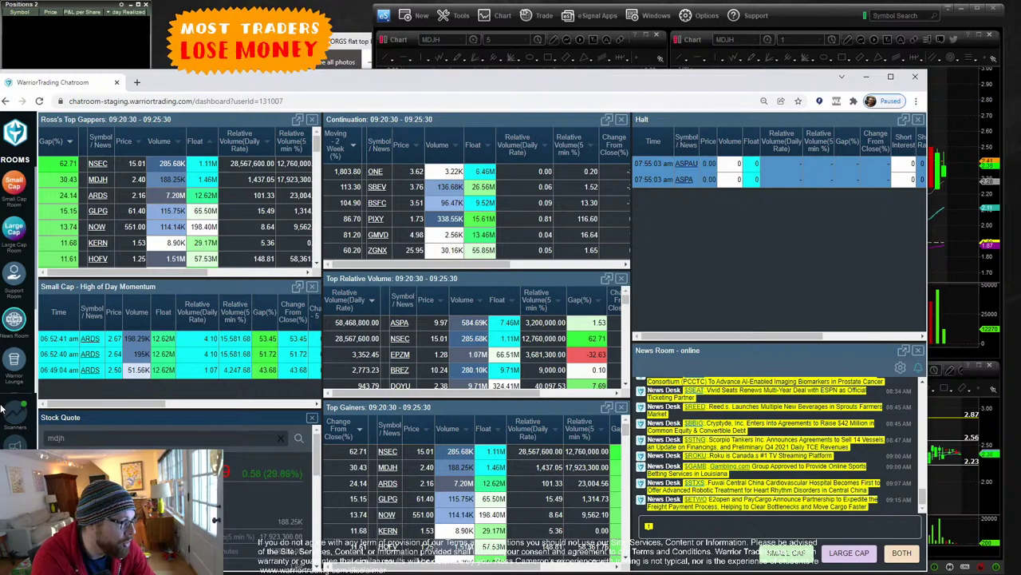
- Back in eSignal, zoom the daily MDJH chart out to a multi-year range reaching 2020
left_click(943, 219)
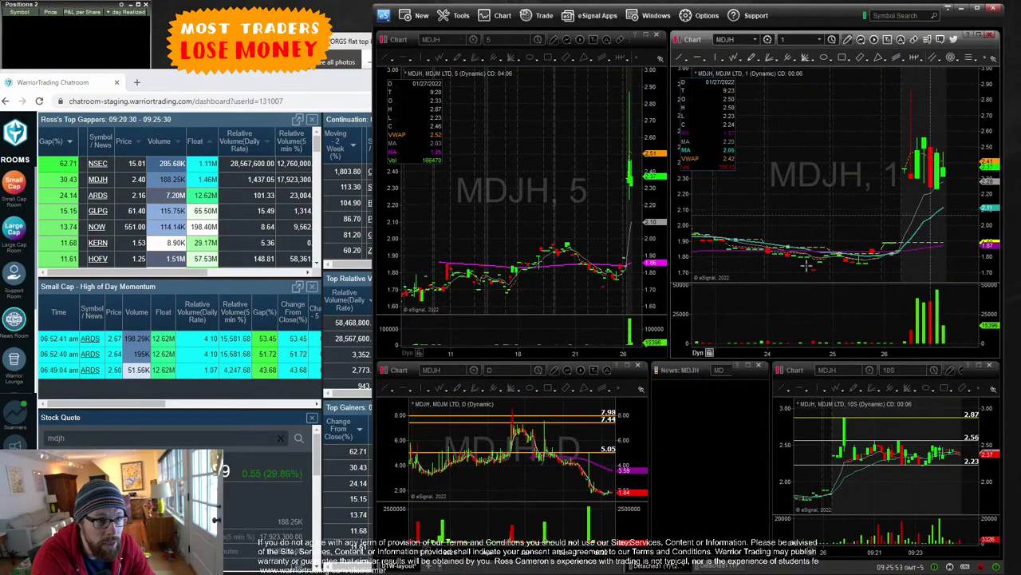
scroll(542, 463, "up", 3)
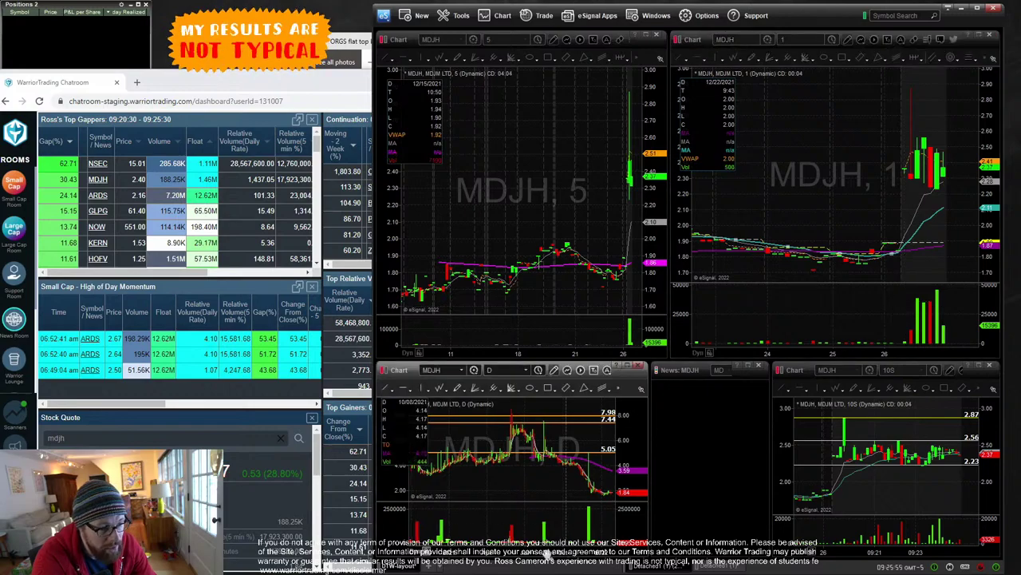
scroll(519, 455, "up", 5)
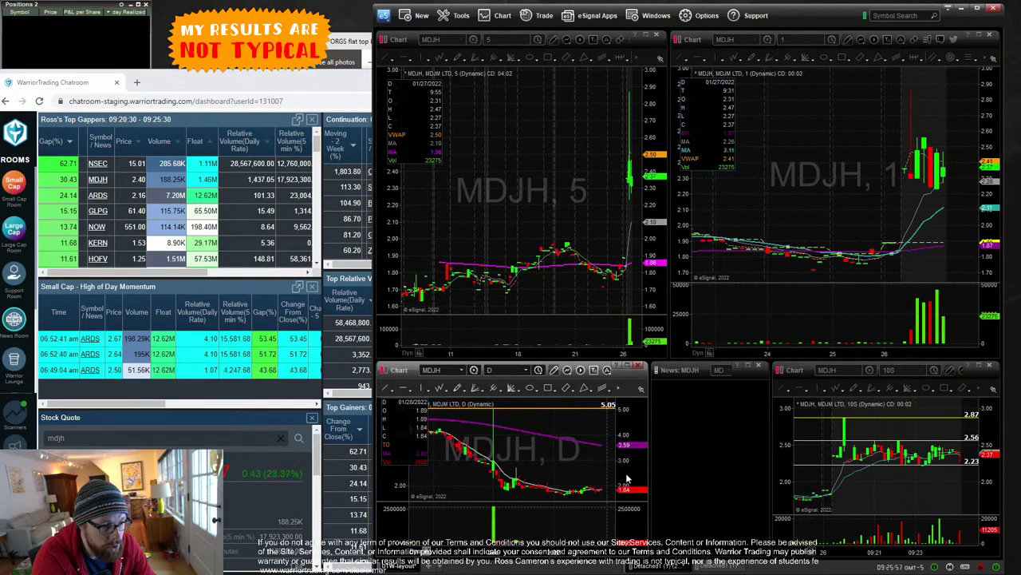
scroll(627, 455, "up", 4)
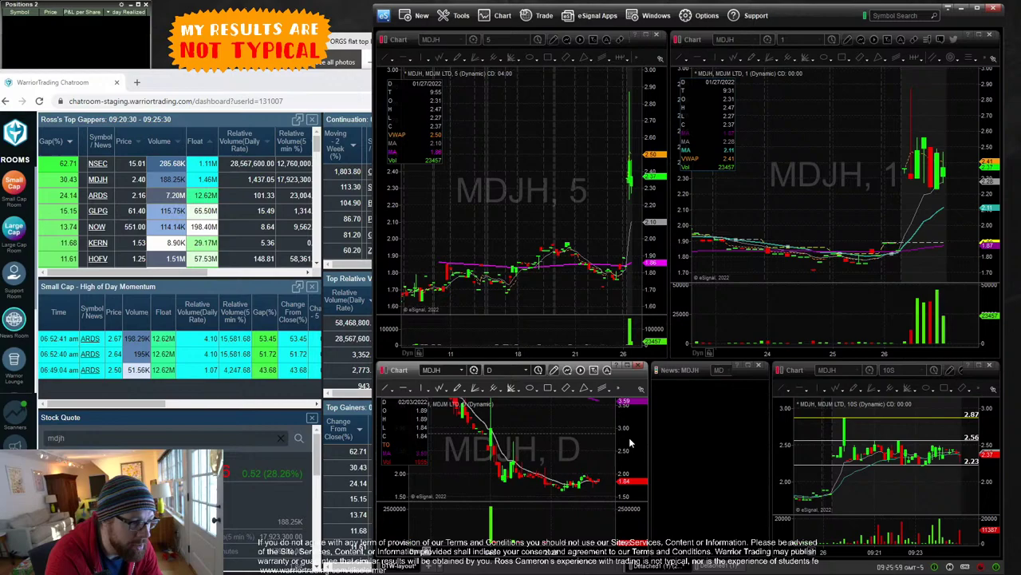
scroll(623, 446, "down", 5)
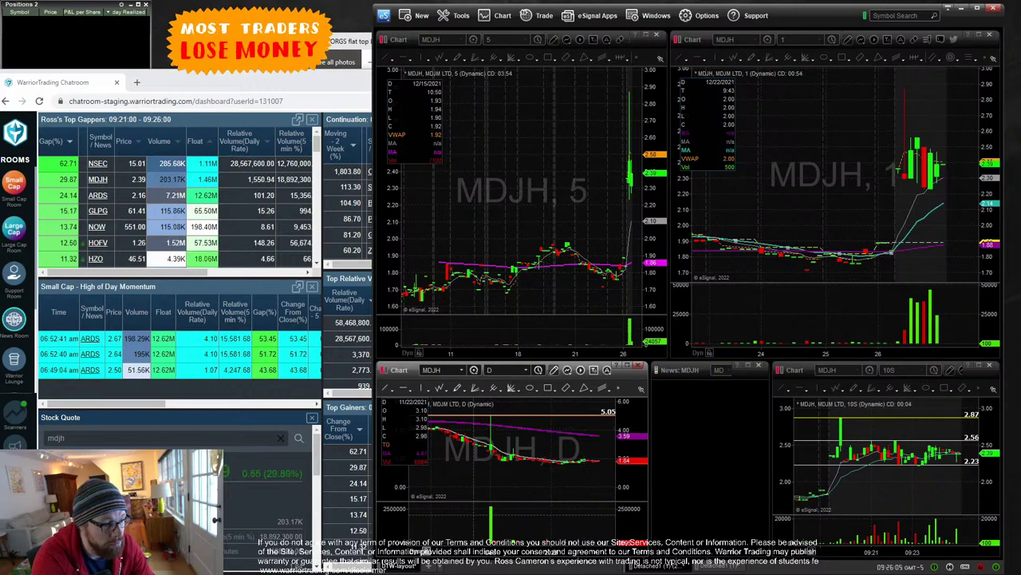
scroll(638, 426, "up", 5)
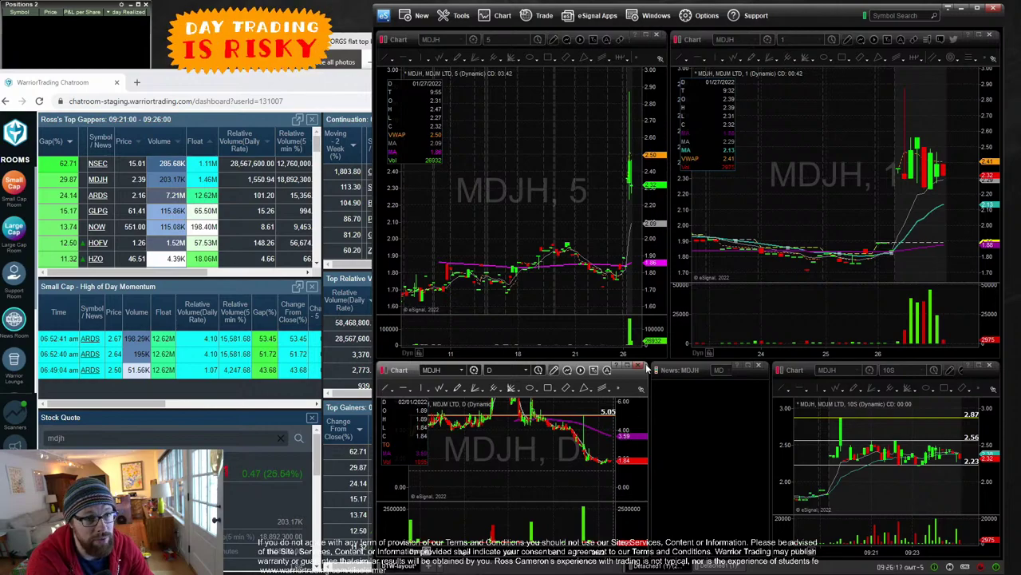
- Load SRRA into the linked charts and pan the 5-minute chart back to January 25
left_click(815, 147)
type("SRRA")
key("Return")
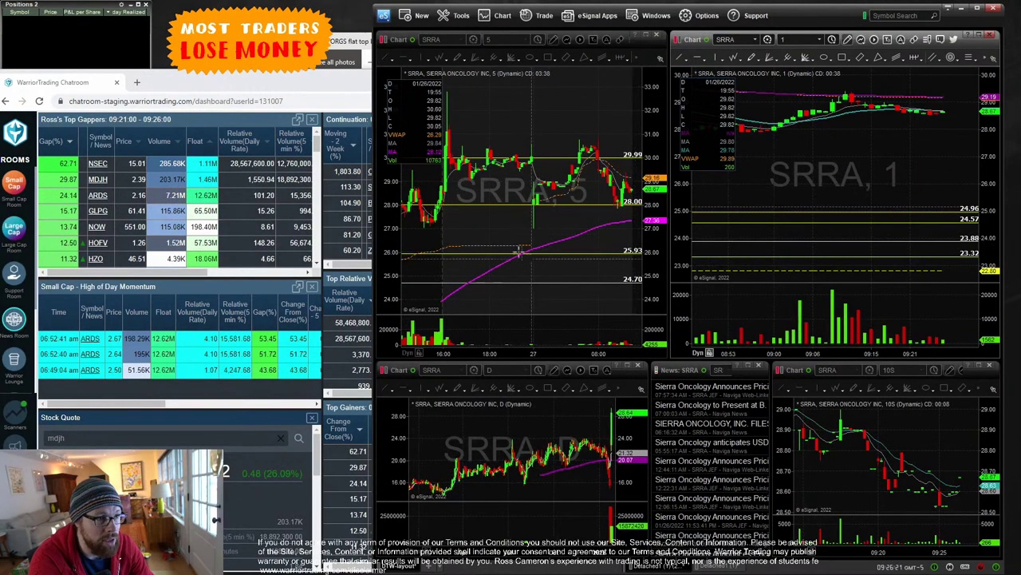
left_click_drag(662, 231, 1011, 246)
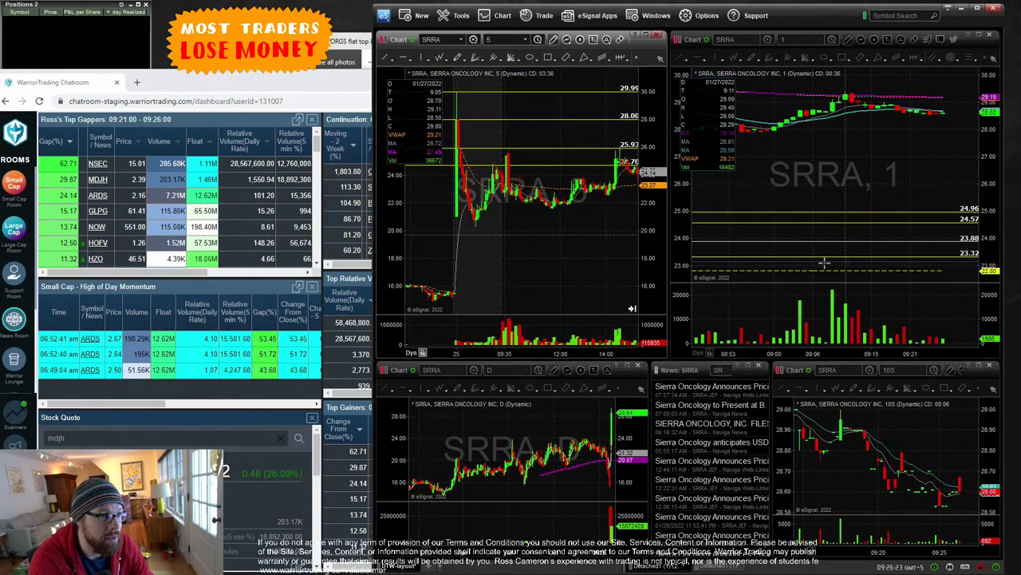
left_click_drag(527, 256, 645, 253)
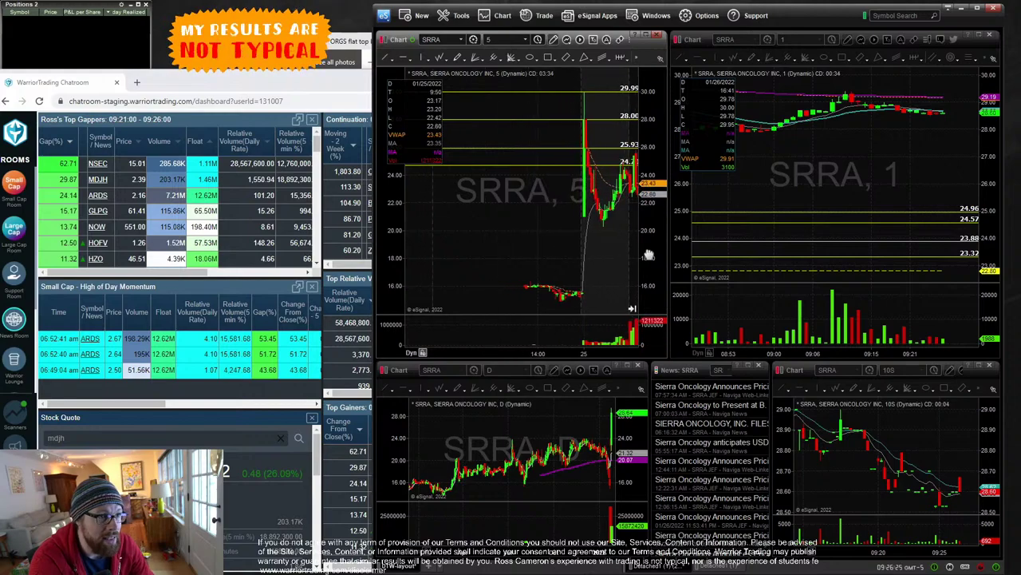
- Zoom the 5-minute chart to this morning's 08:30–09:30 bars and show more 1-minute bars
scroll(564, 347, "up", 3)
scroll(565, 347, "up", 2)
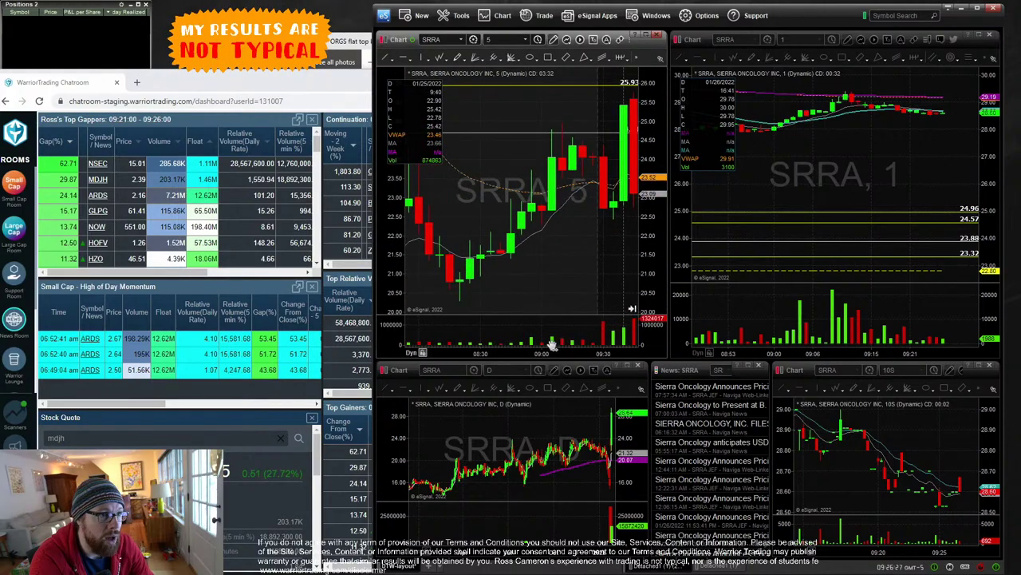
left_click_drag(658, 235, 658, 257)
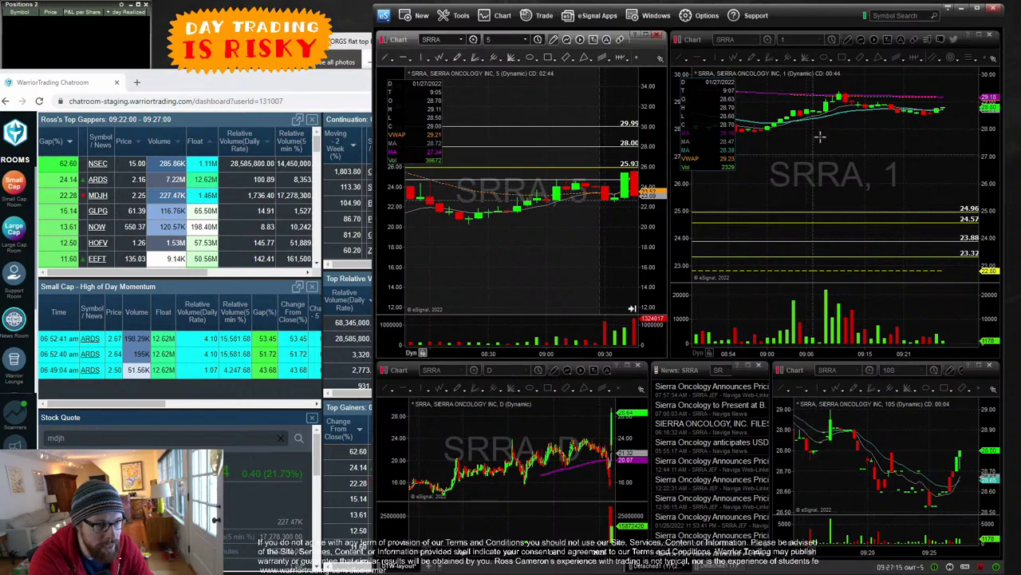
left_click_drag(749, 354, 846, 354)
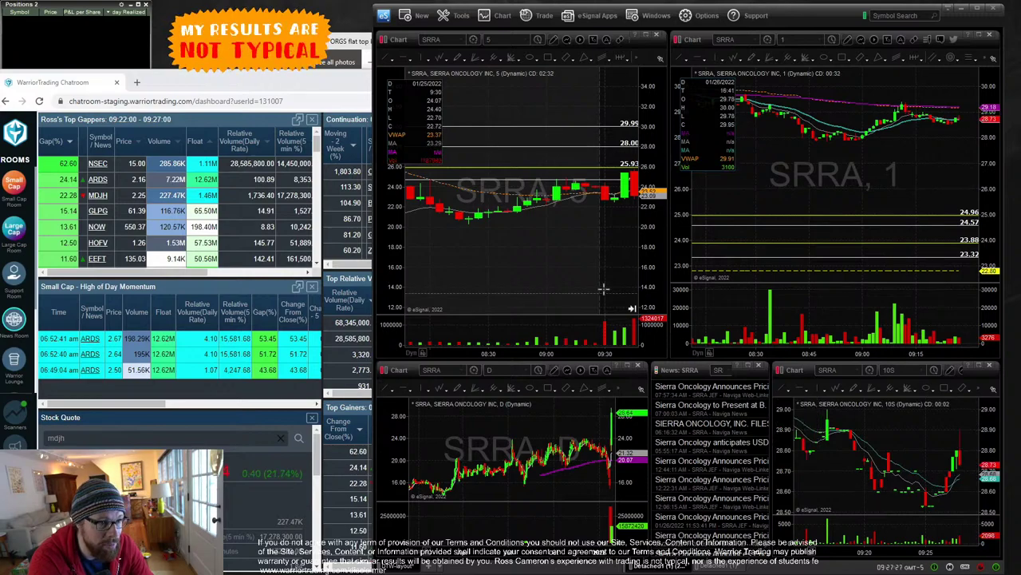
left_click(631, 310)
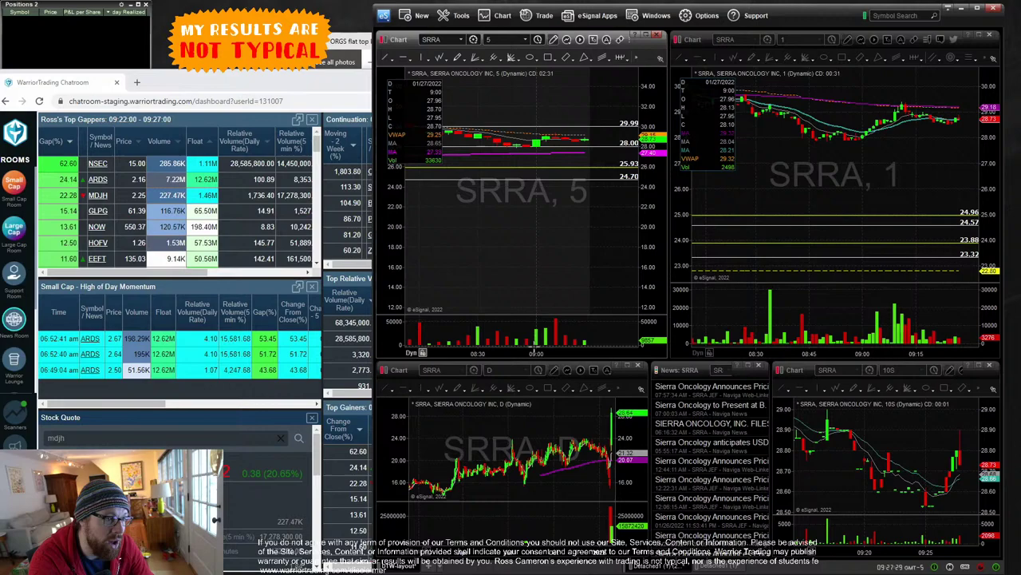
- Compress the SRRA 5-minute chart's time axis to cover the previous evening through this morning
left_click_drag(534, 351, 616, 355)
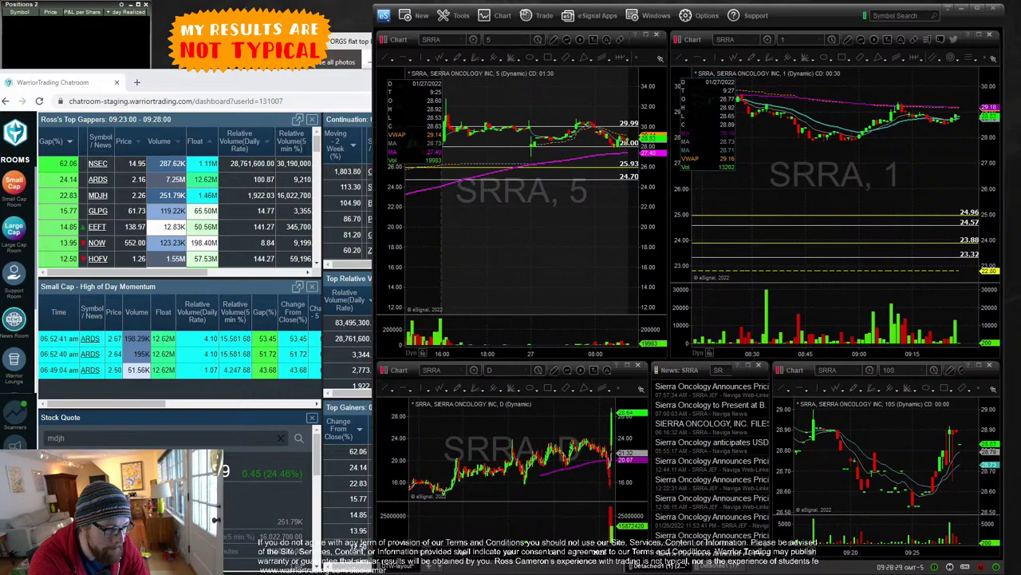
- In Tradervue, review the 90-trading-day gross P&L charts, then show the 2022 calendar
key("alt+Tab")
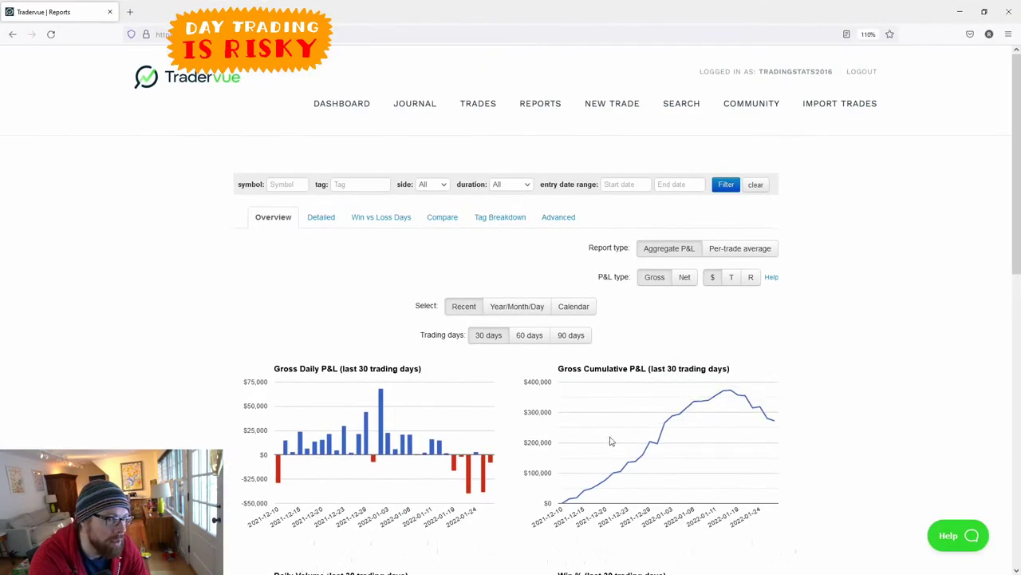
left_click(571, 334)
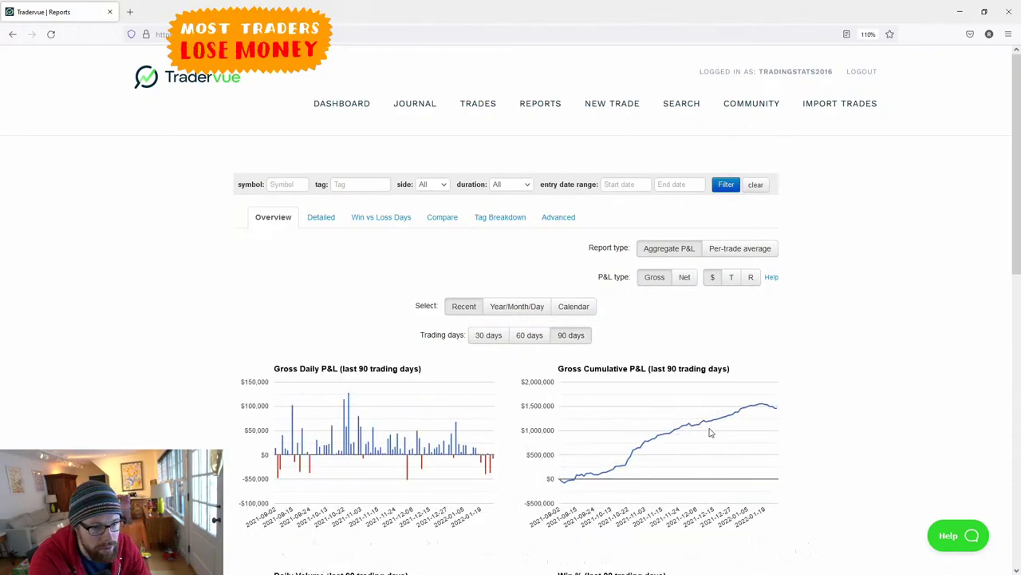
mouse_move(768, 411)
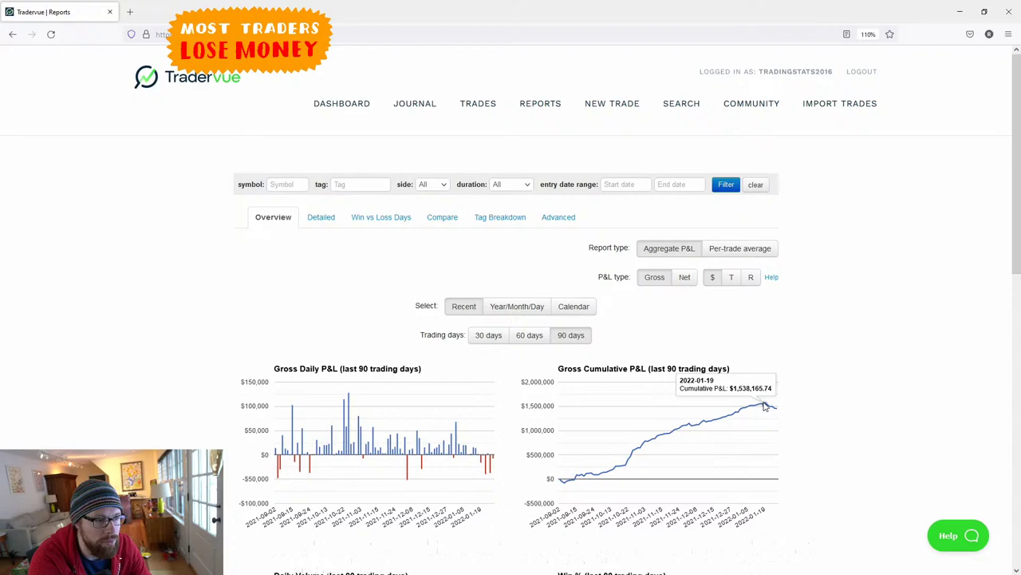
scroll(511, 453, "down", 4)
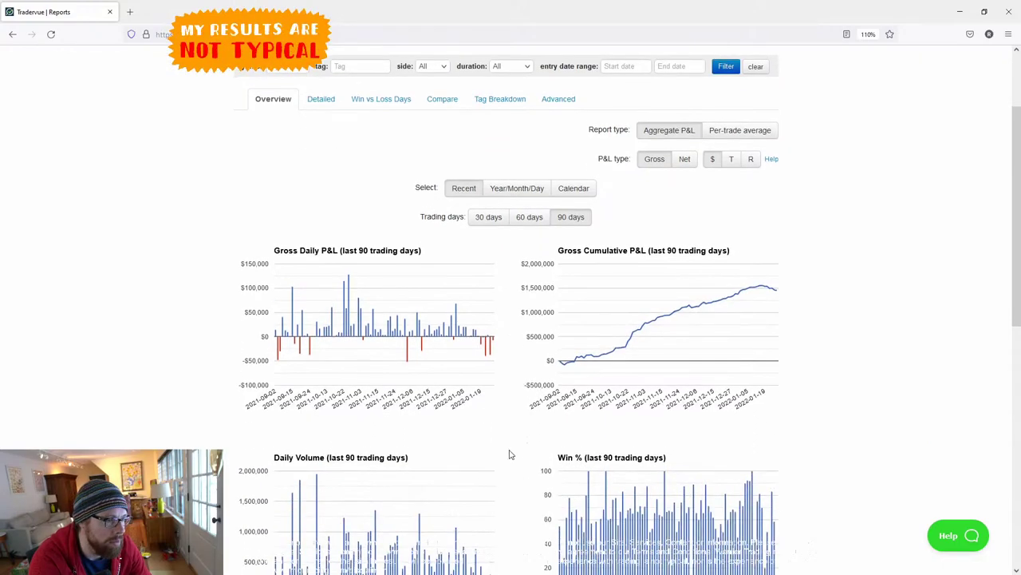
mouse_move(493, 284)
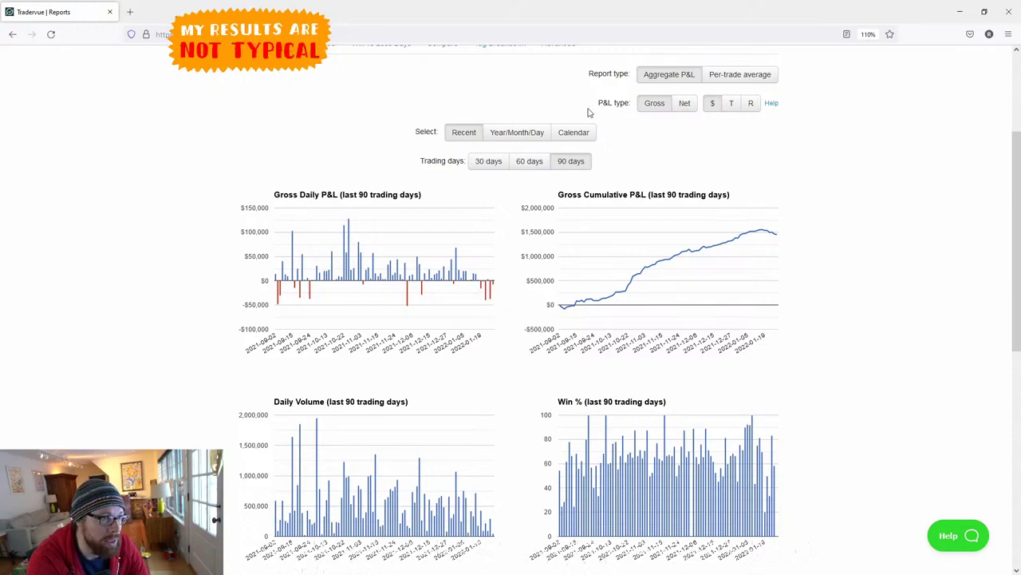
left_click(574, 133)
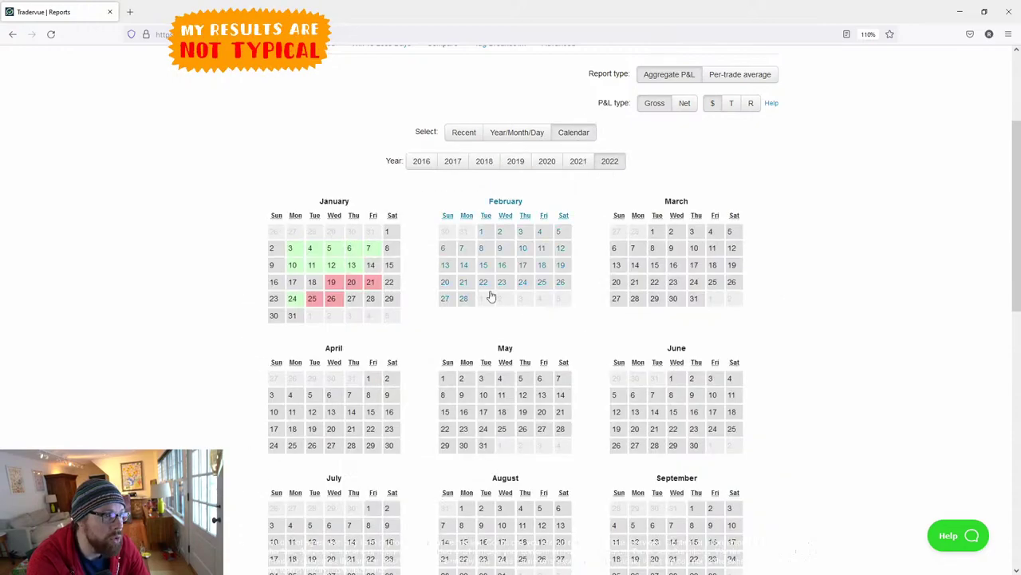
- Open the January 2022 month view and scroll through each day's P&L and trade counts
left_click(370, 314)
scroll(490, 397, "down", 2)
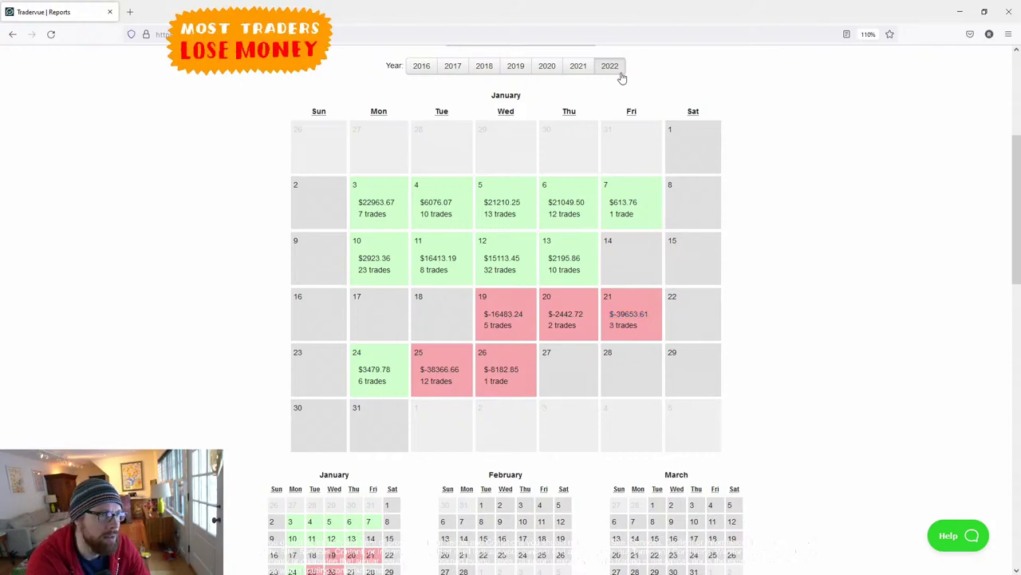
scroll(620, 75, "down", 1)
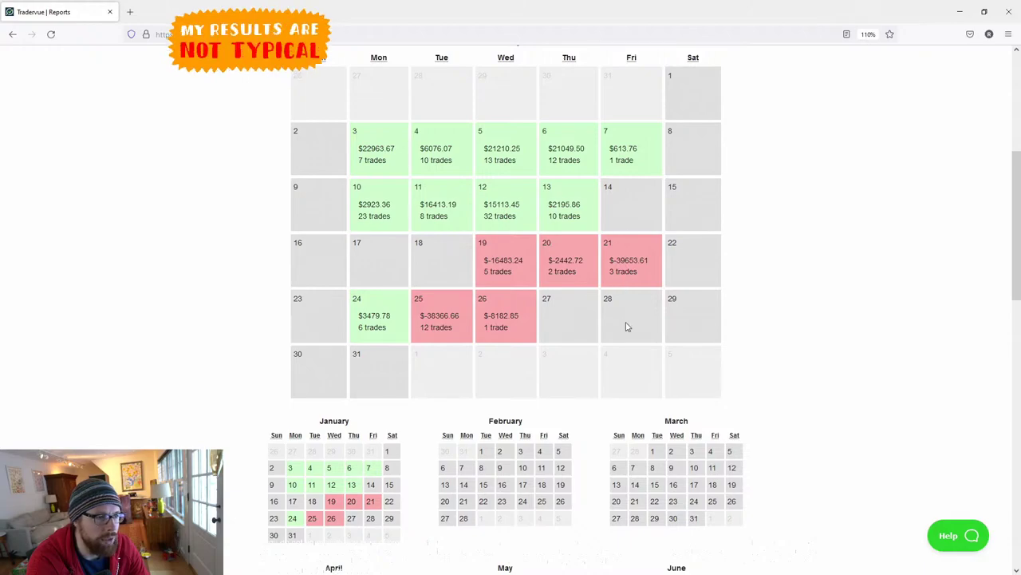
scroll(626, 325, "down", 3)
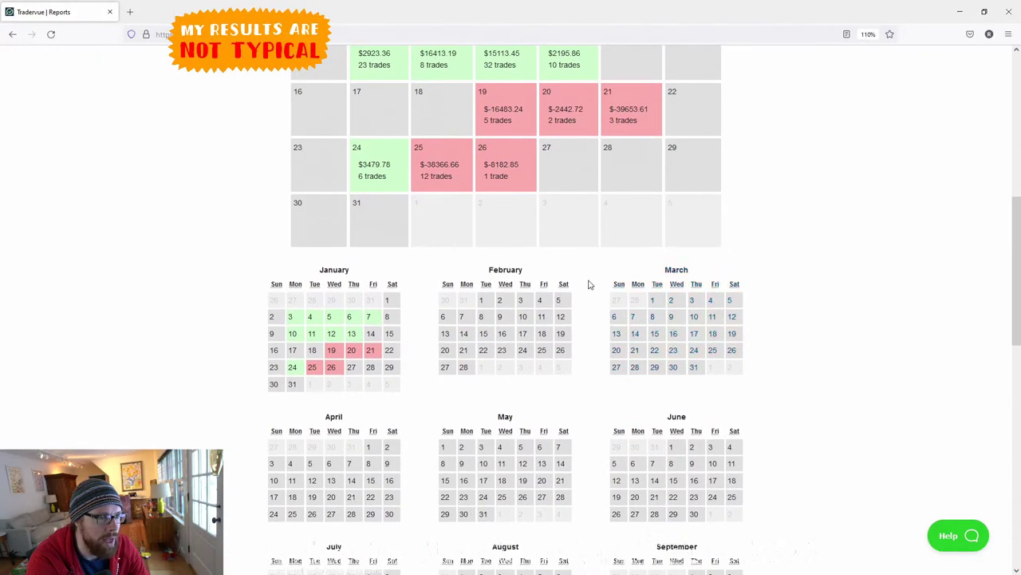
scroll(589, 283, "down", 2)
scroll(590, 283, "up", 3)
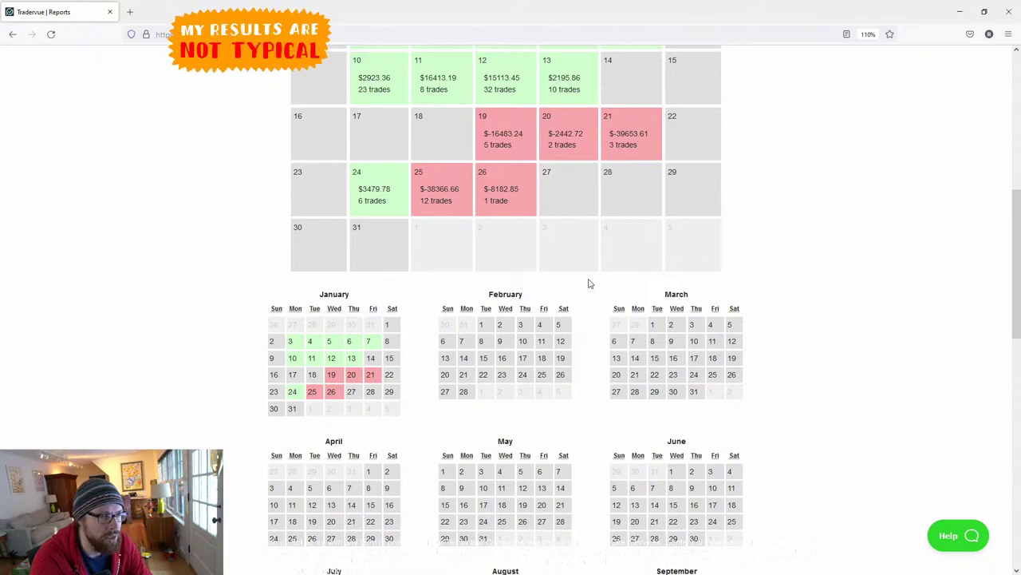
scroll(589, 284, "up", 4)
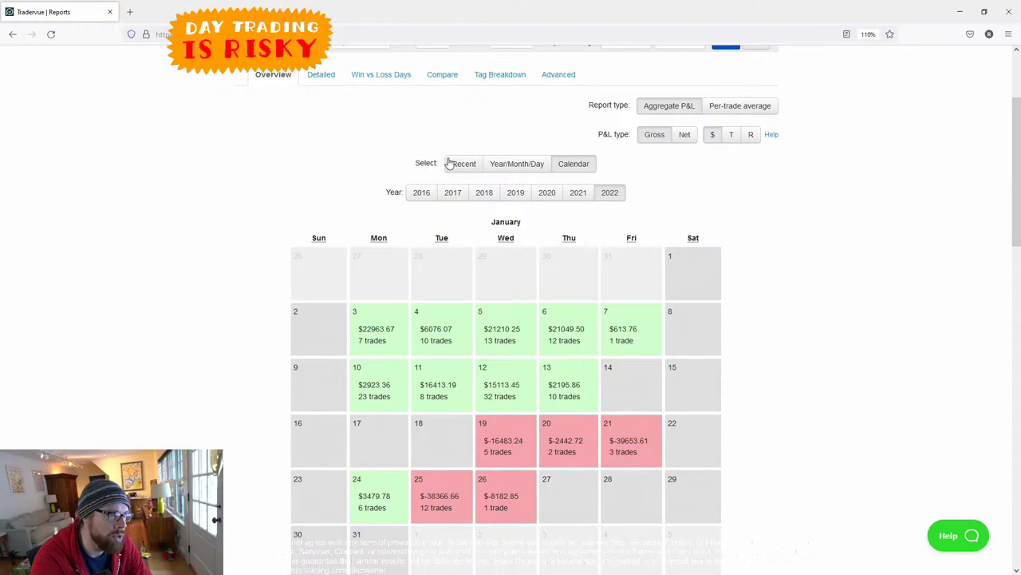
- Review the recent 30-day cumulative P&L charts, then open the Detailed statistics report
left_click(461, 164)
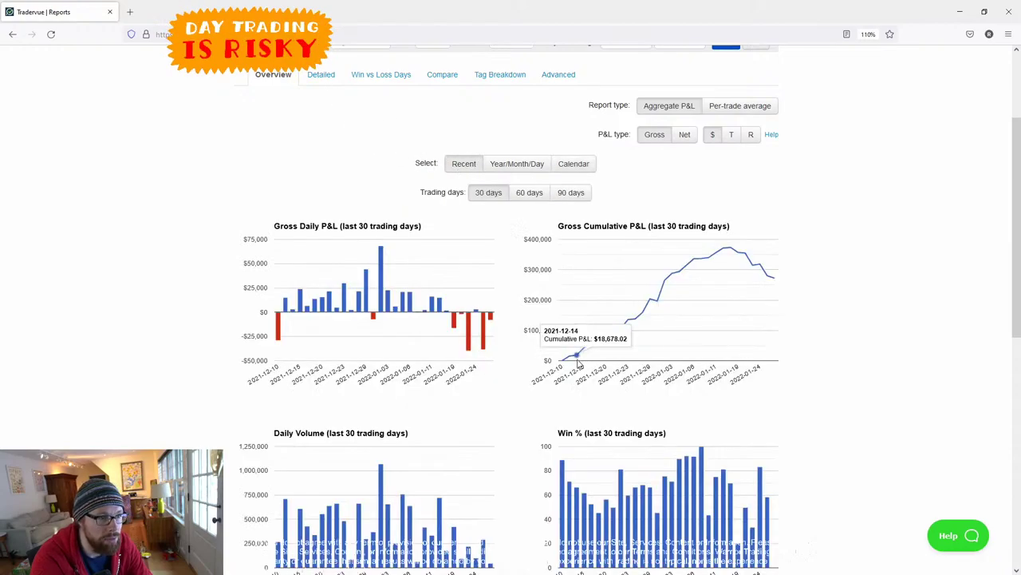
mouse_move(722, 254)
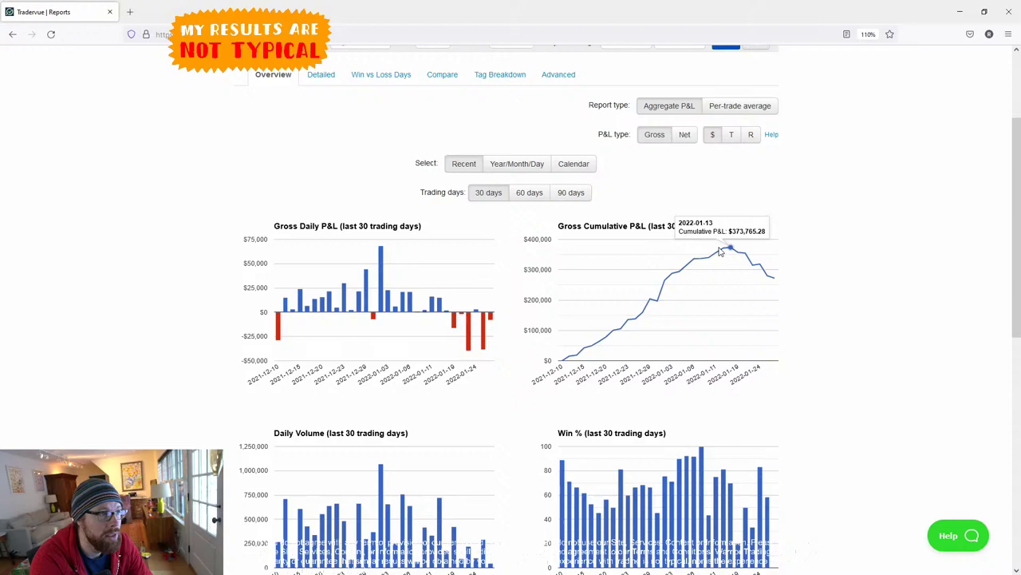
left_click(320, 75)
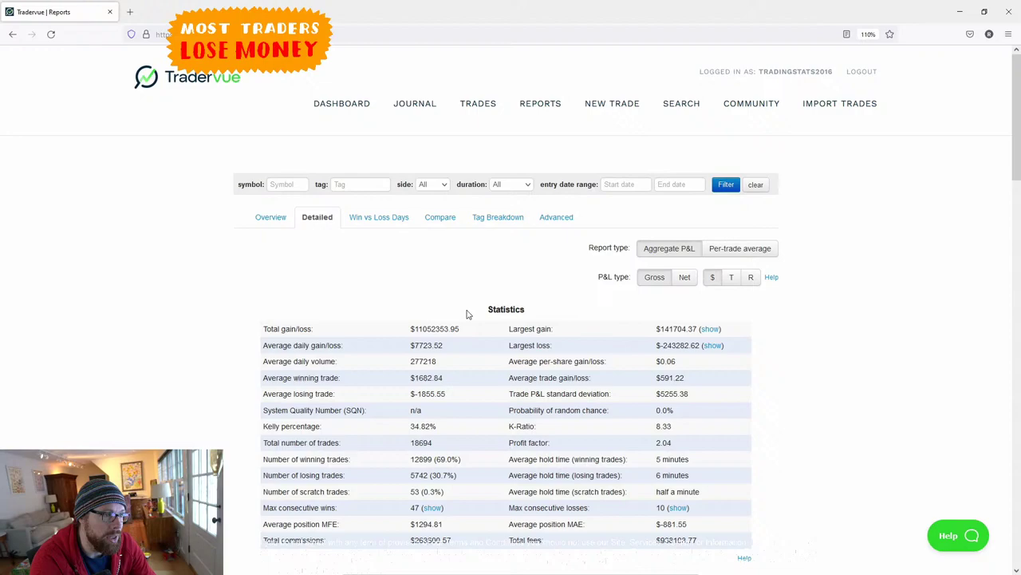
- Check the Total gain/loss and Start date fields, then minimize Tradervue to reveal eSignal
left_click_drag(469, 330, 408, 328)
left_click(411, 328)
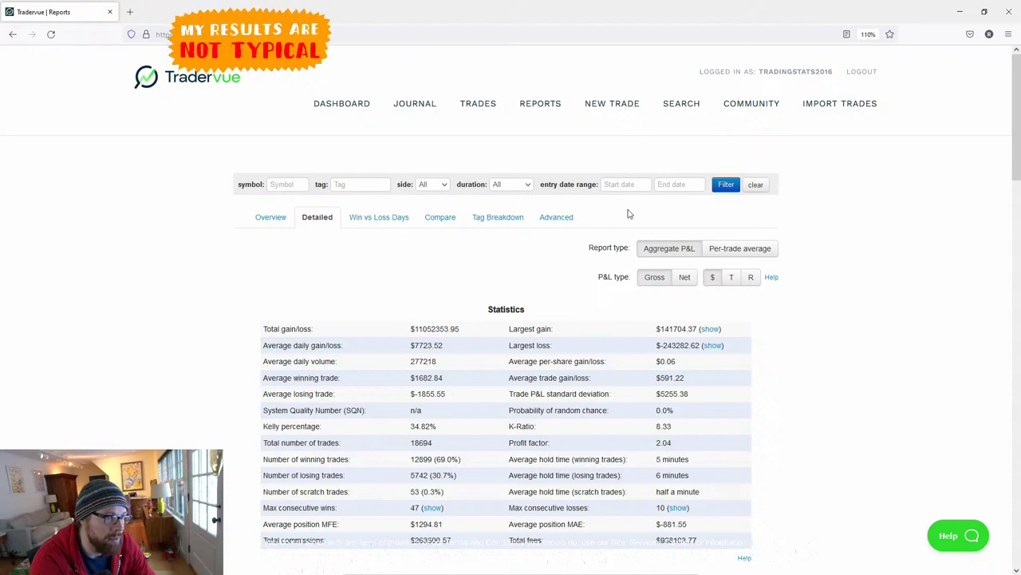
left_click(624, 184)
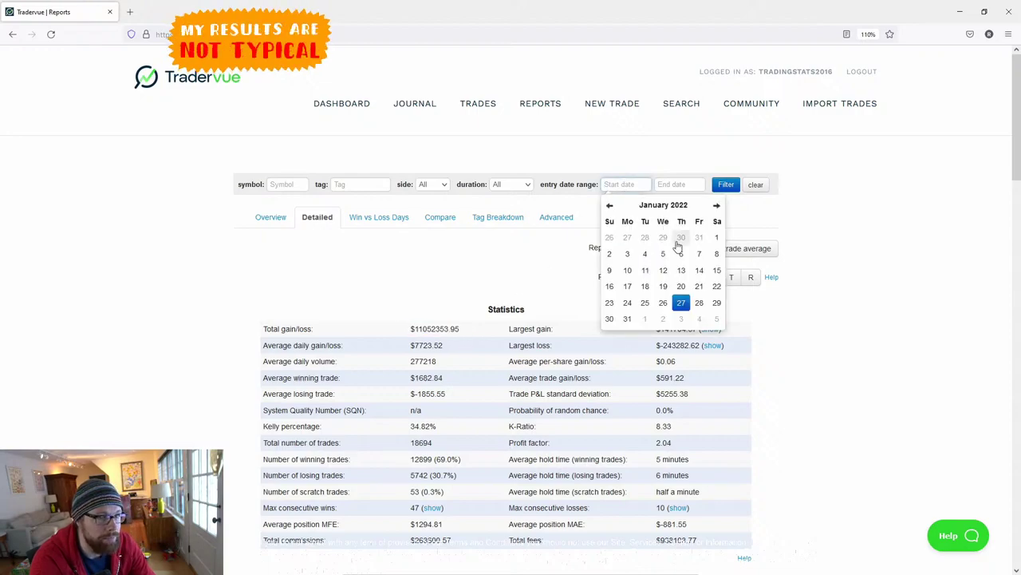
left_click(917, 359)
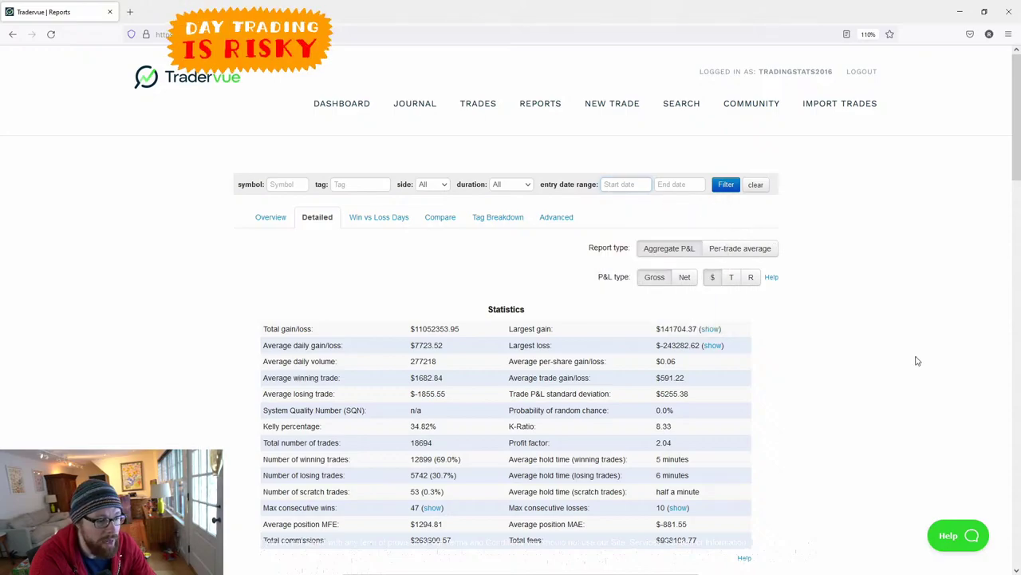
key("super+Down")
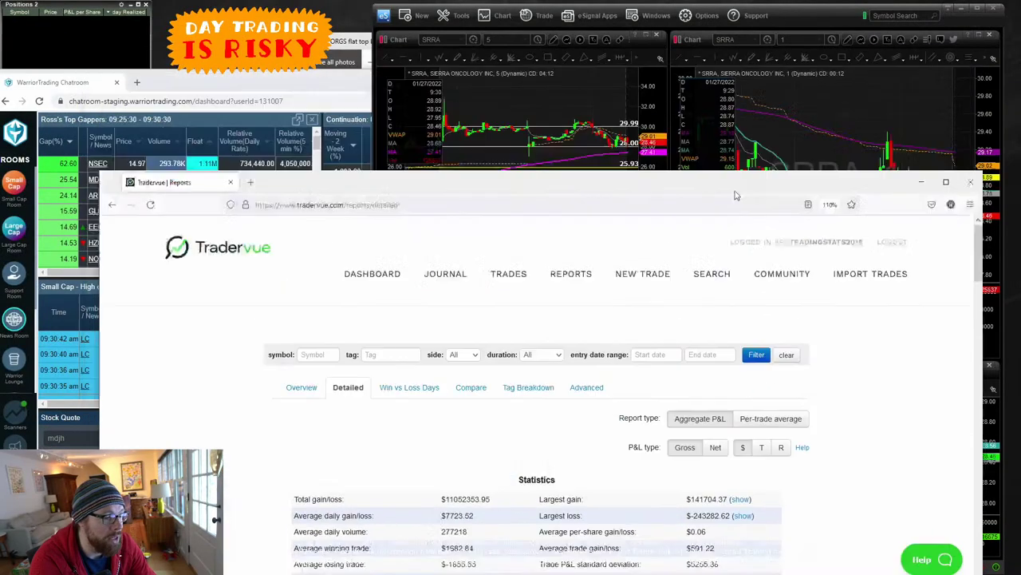